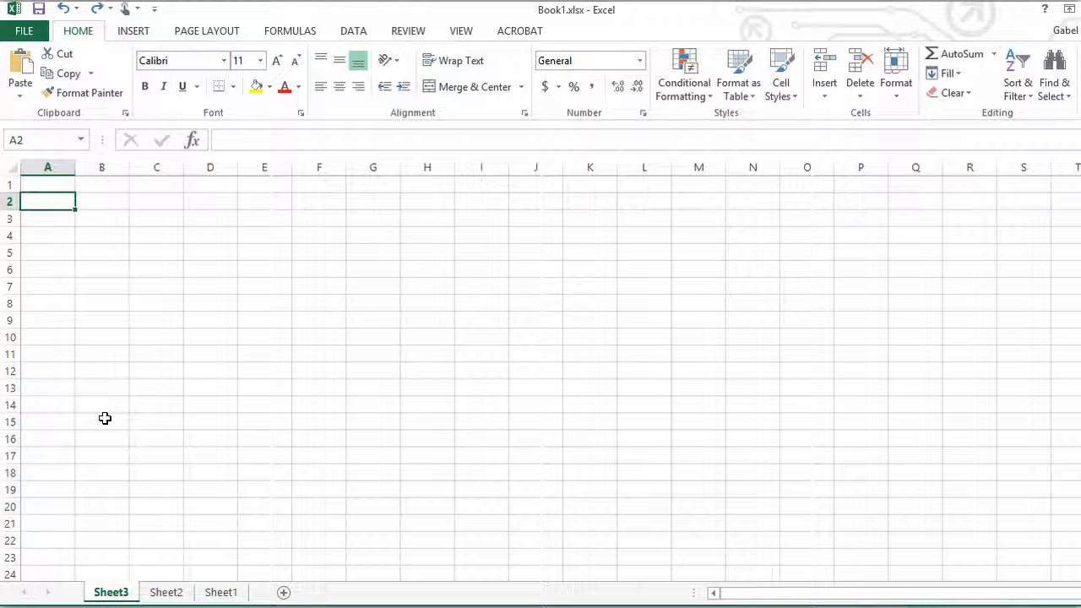
left_click(105, 198)
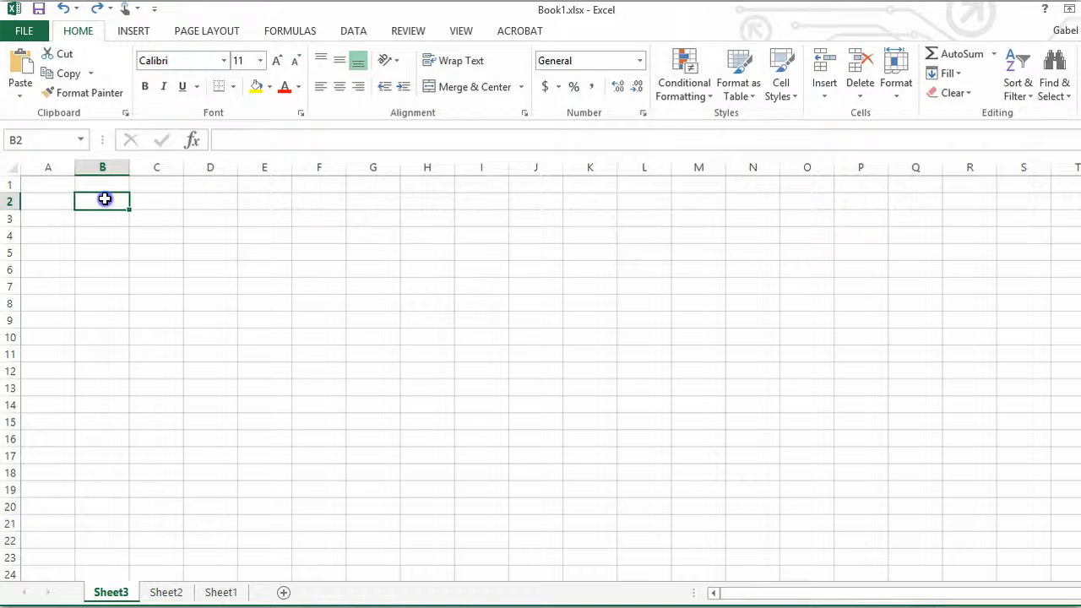
left_click_drag(105, 199, 521, 457)
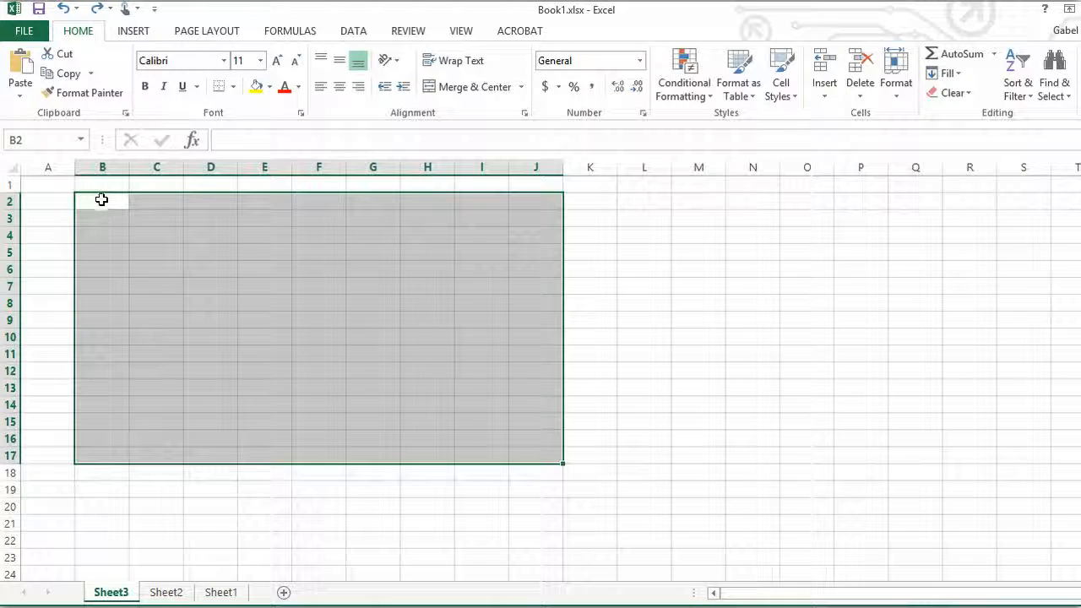
left_click(101, 200)
left_click(102, 199)
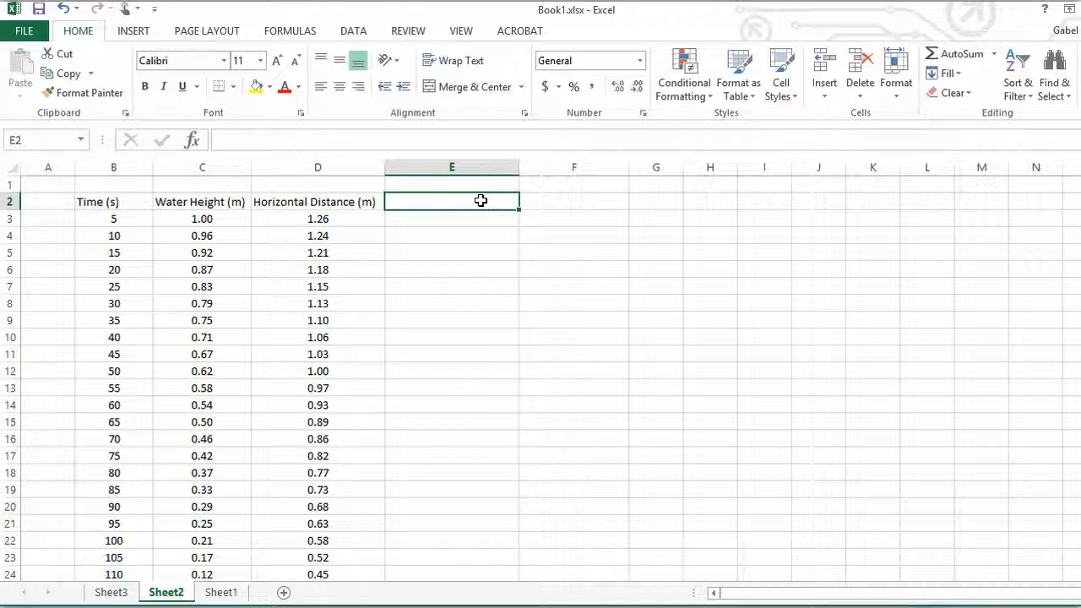
Step: Add the column heading "Exit Velocity" in cell E2, beside Horizontal Distance (m)
scroll(415, 299, "down", 2)
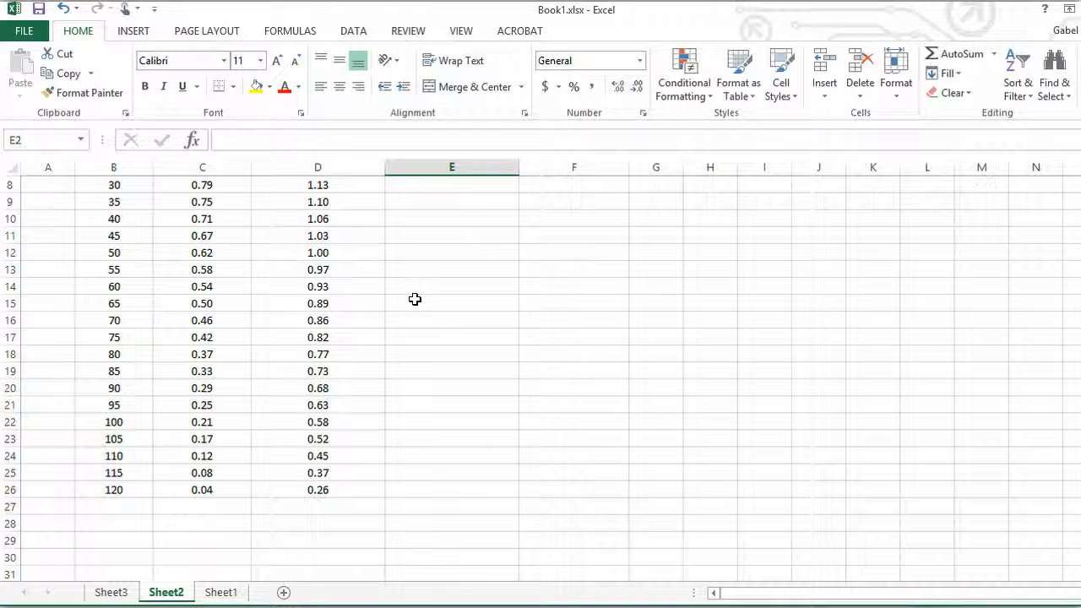
scroll(415, 299, "up", 2)
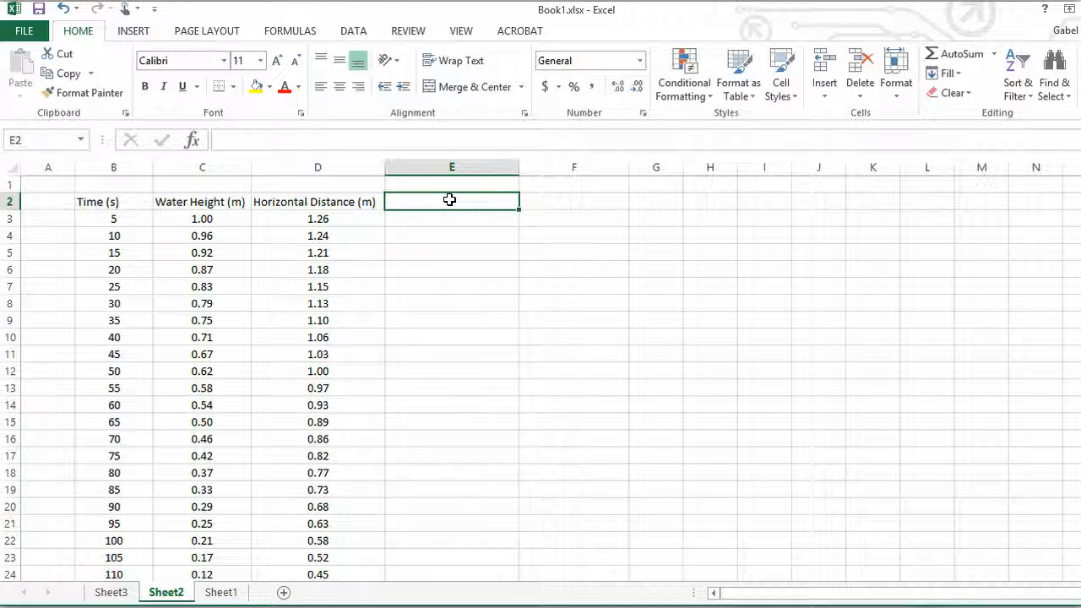
type("Exit Ve")
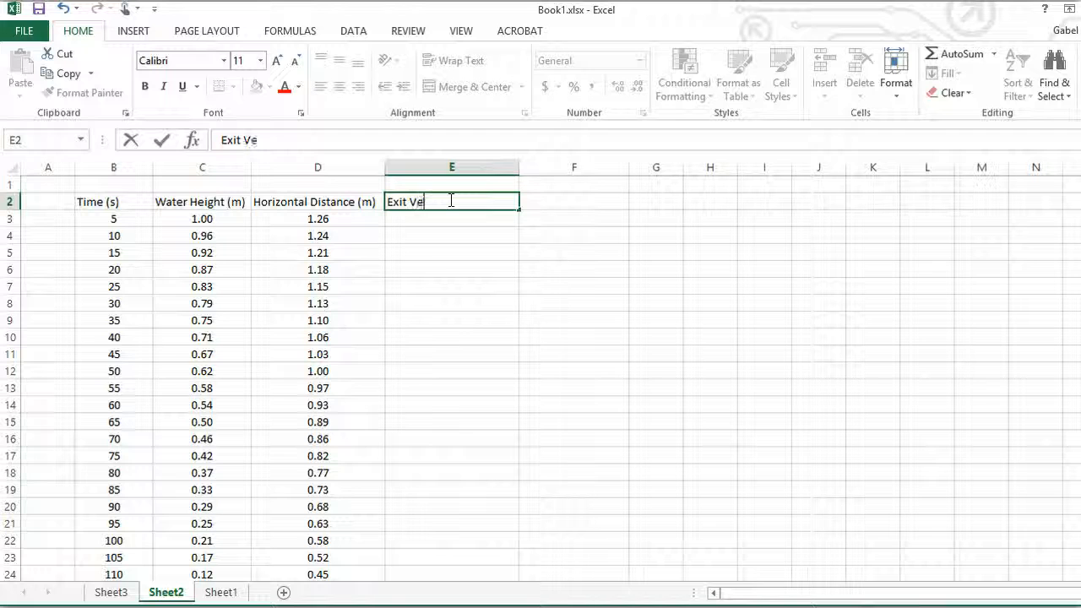
type("locity")
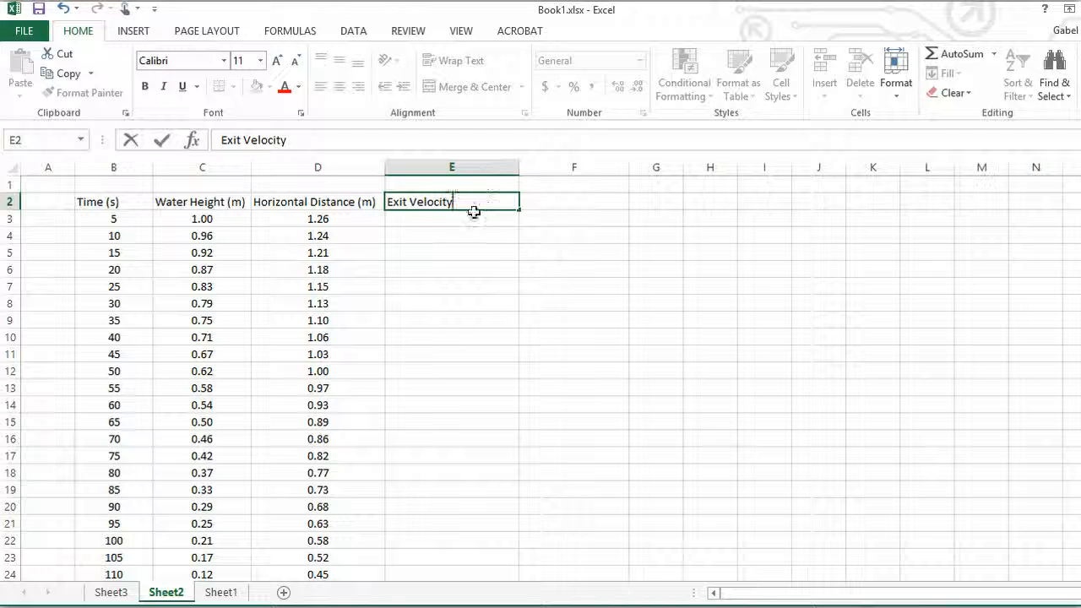
key("Return")
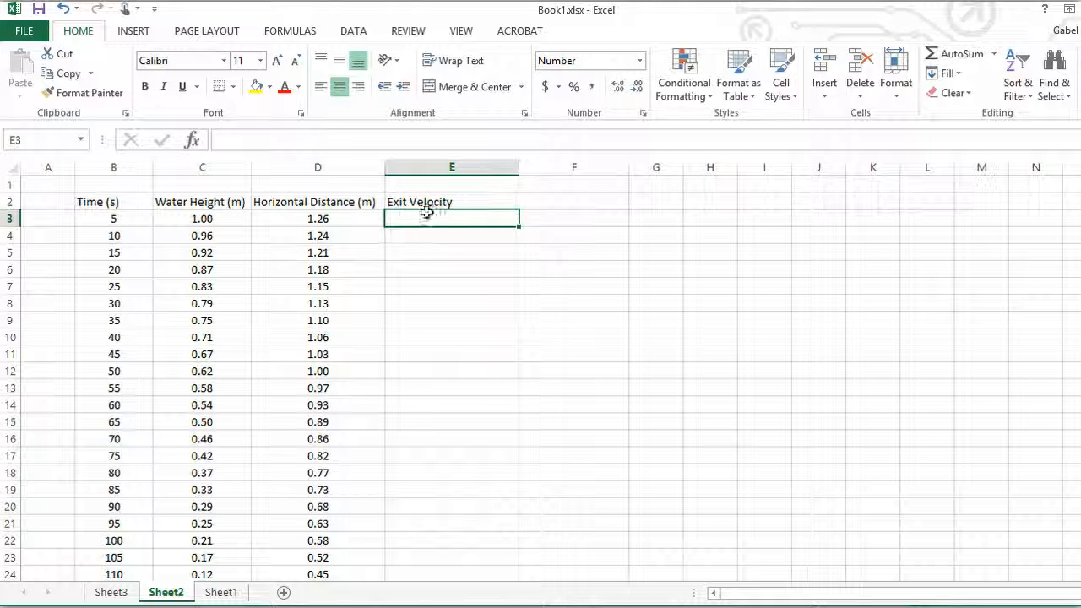
Step: Enter the formula =D3/0.28 in cell E3 to calculate the first exit velocity from the horizontal distance
left_click(434, 136)
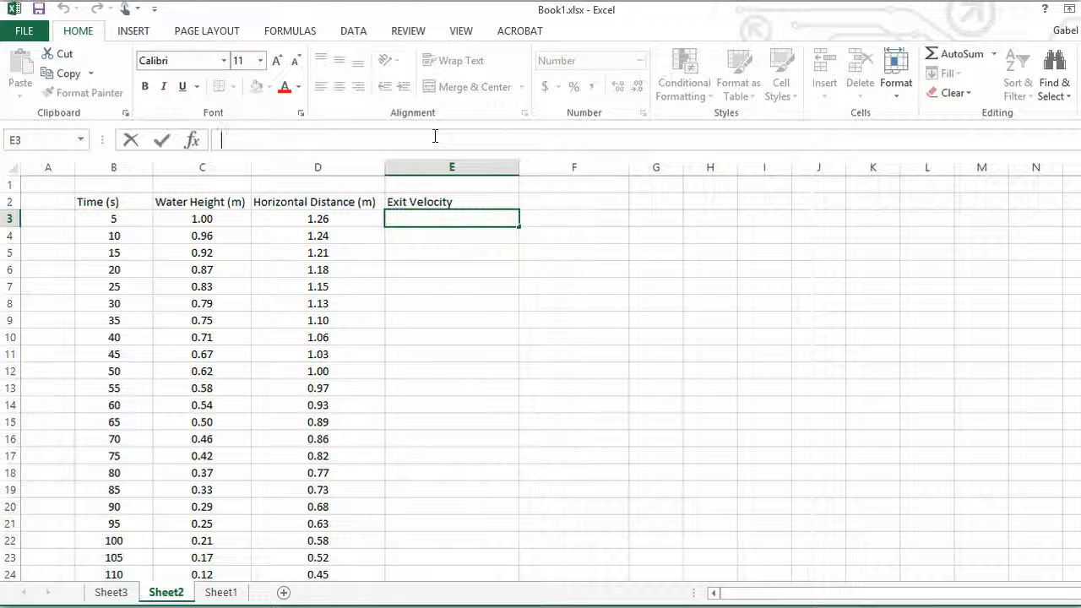
left_click(351, 219)
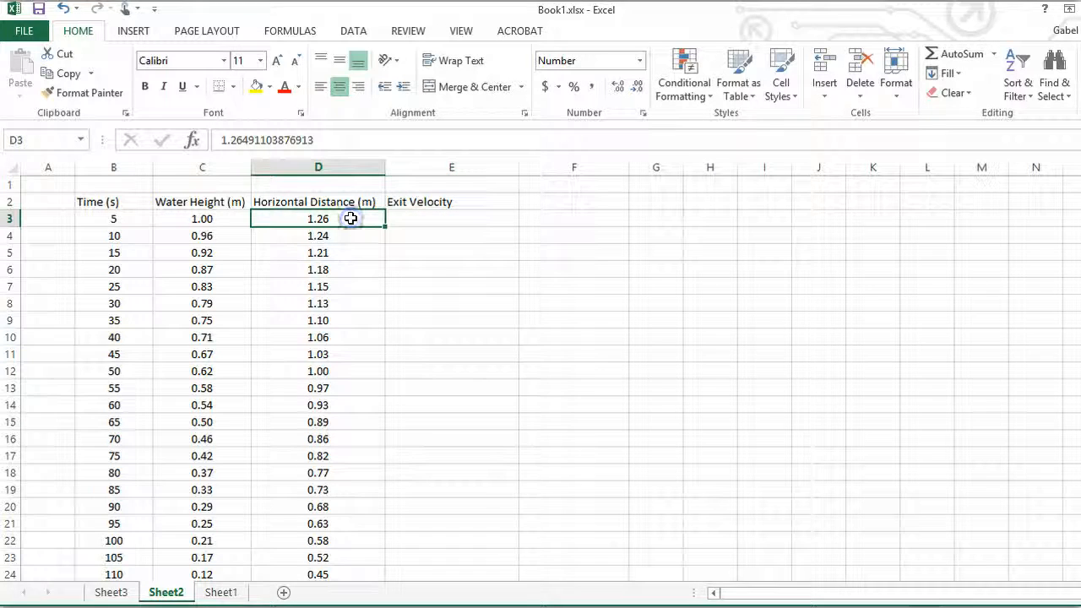
left_click(422, 218)
left_click(431, 136)
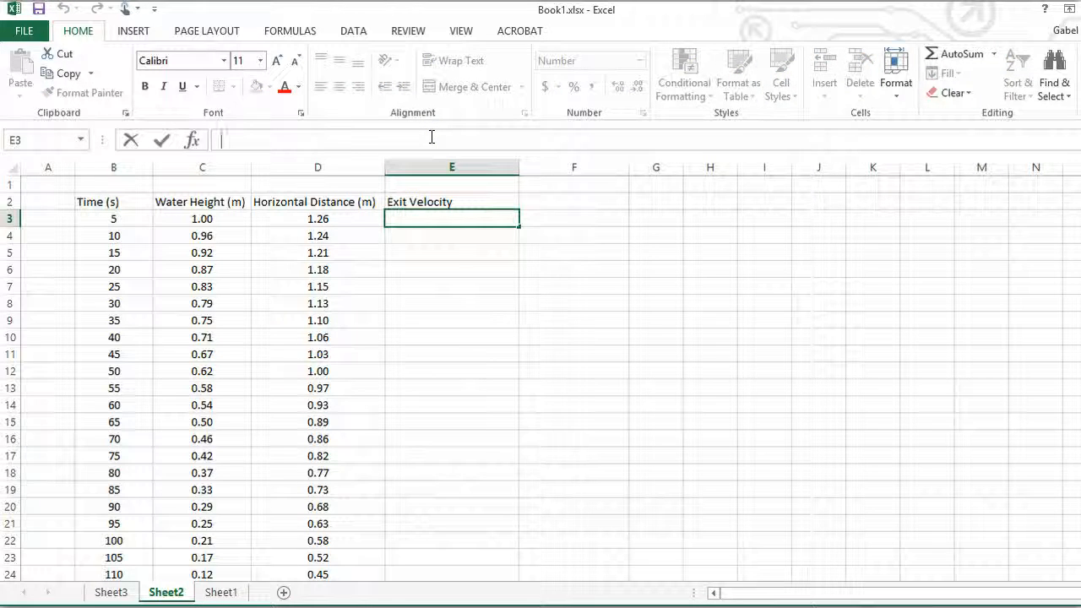
type("=")
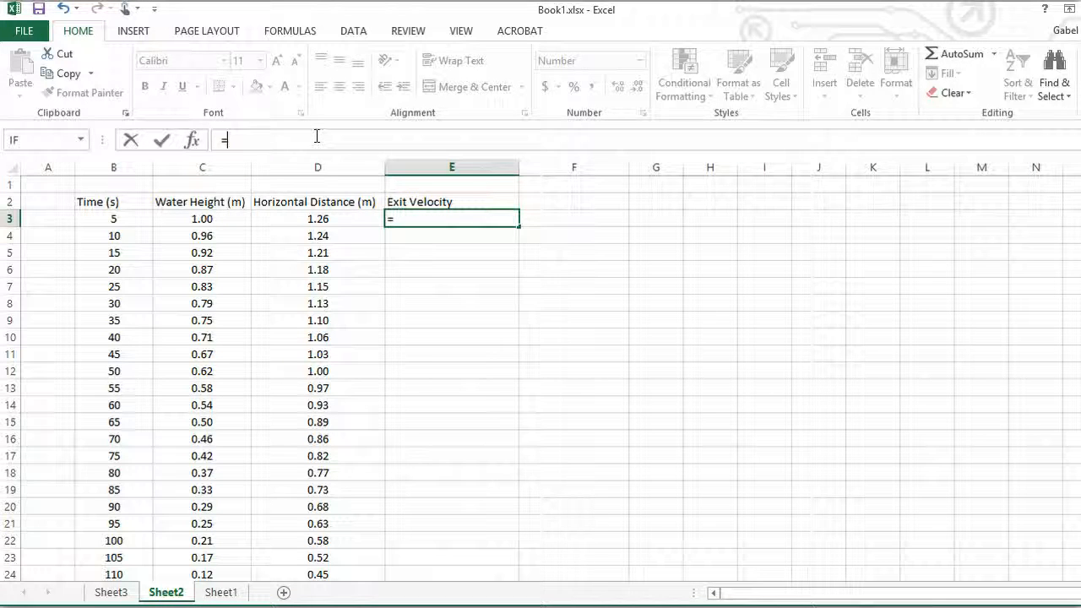
left_click(342, 216)
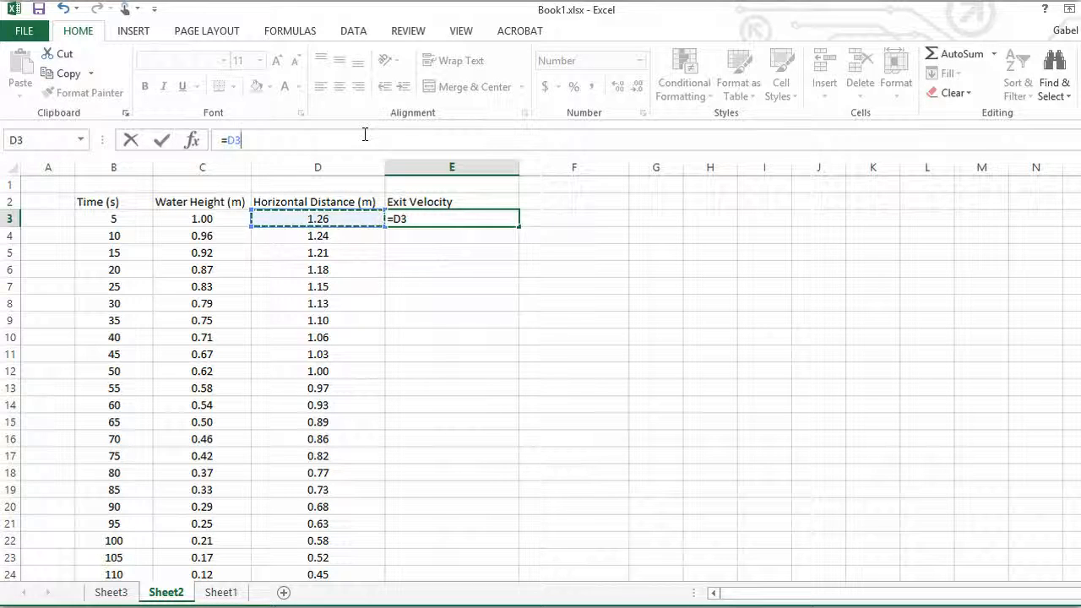
type("/")
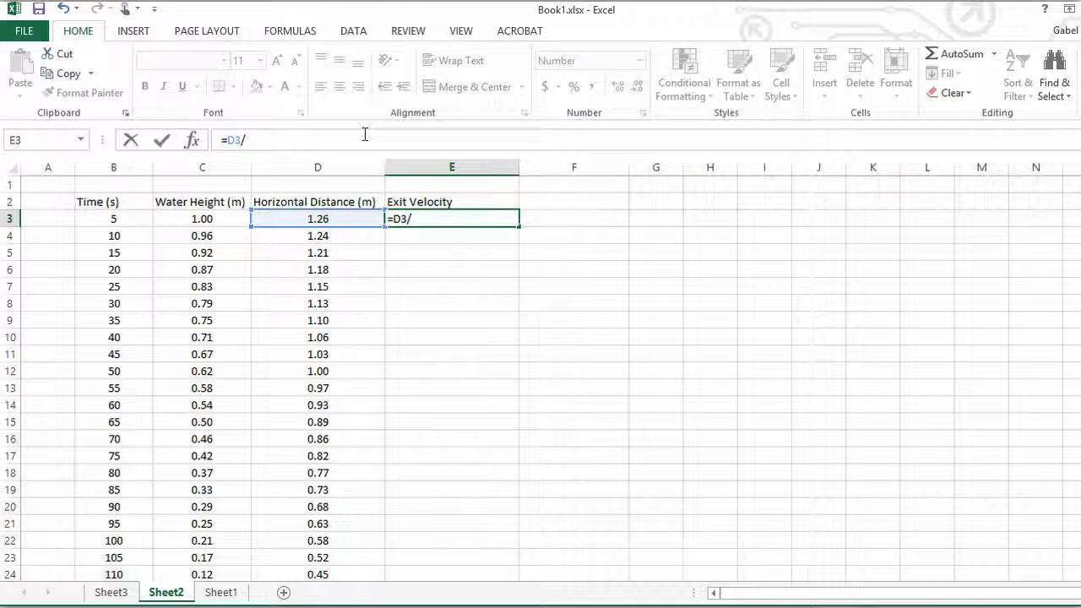
type("0.28")
key("Return")
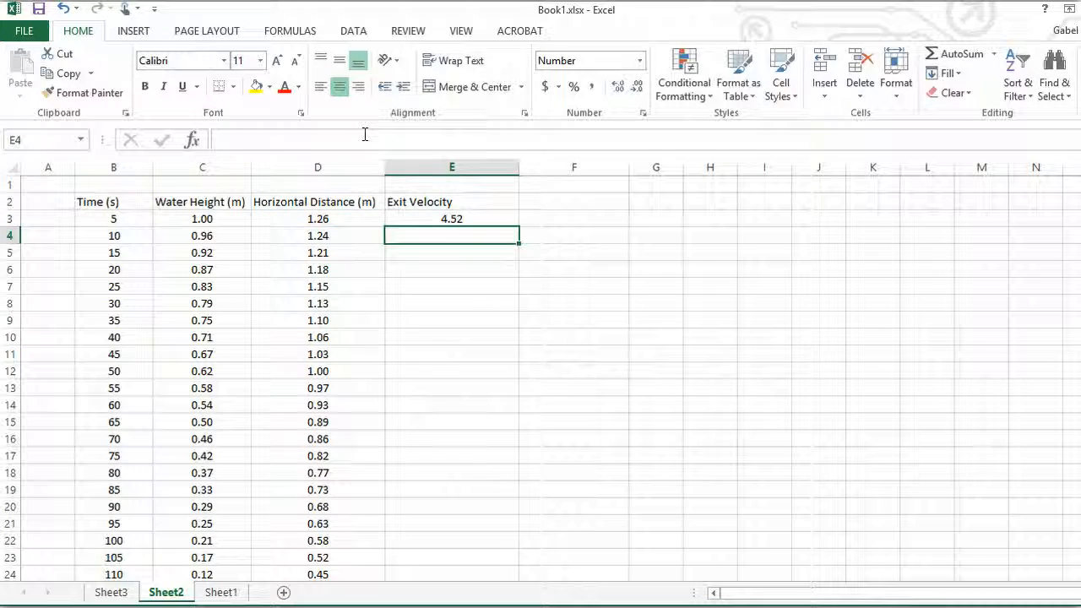
Step: Add the unit to the heading in E2 so that it reads "Exit Velocity (m/s)"
left_click(491, 201)
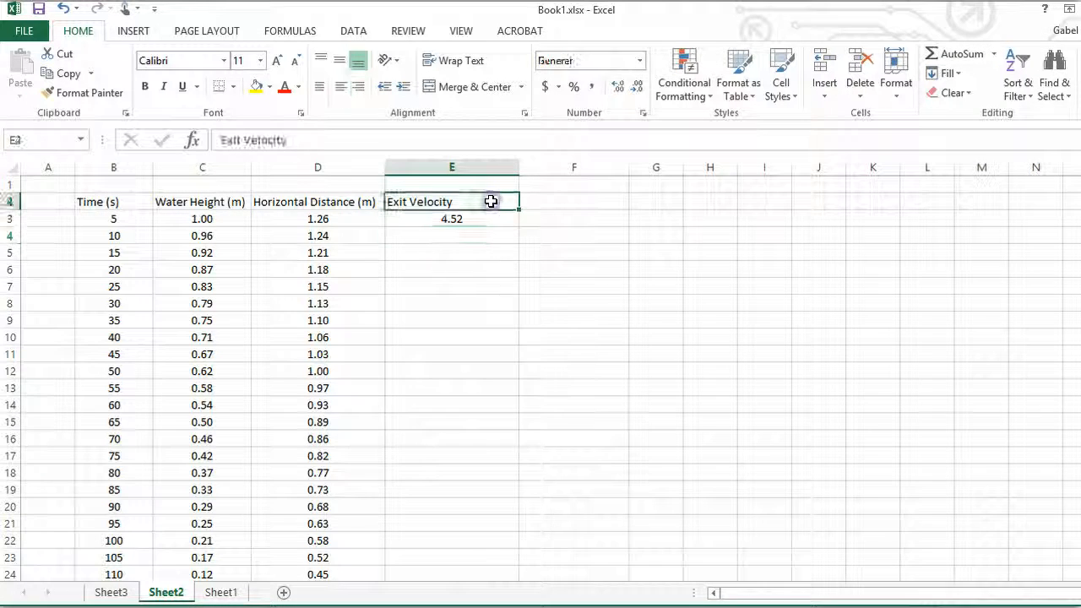
left_click(461, 138)
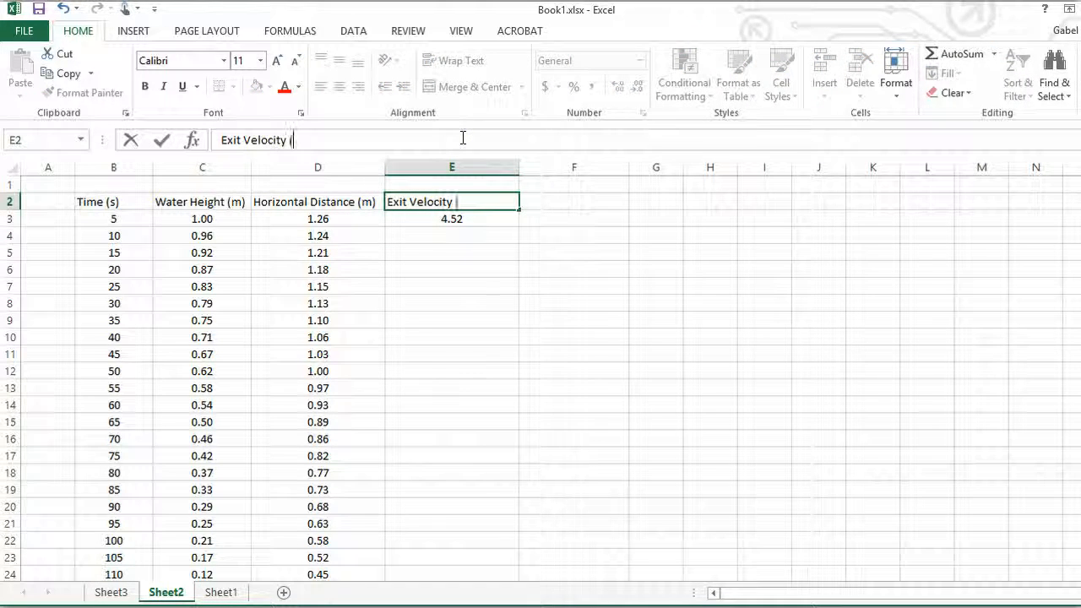
type("(m/s)")
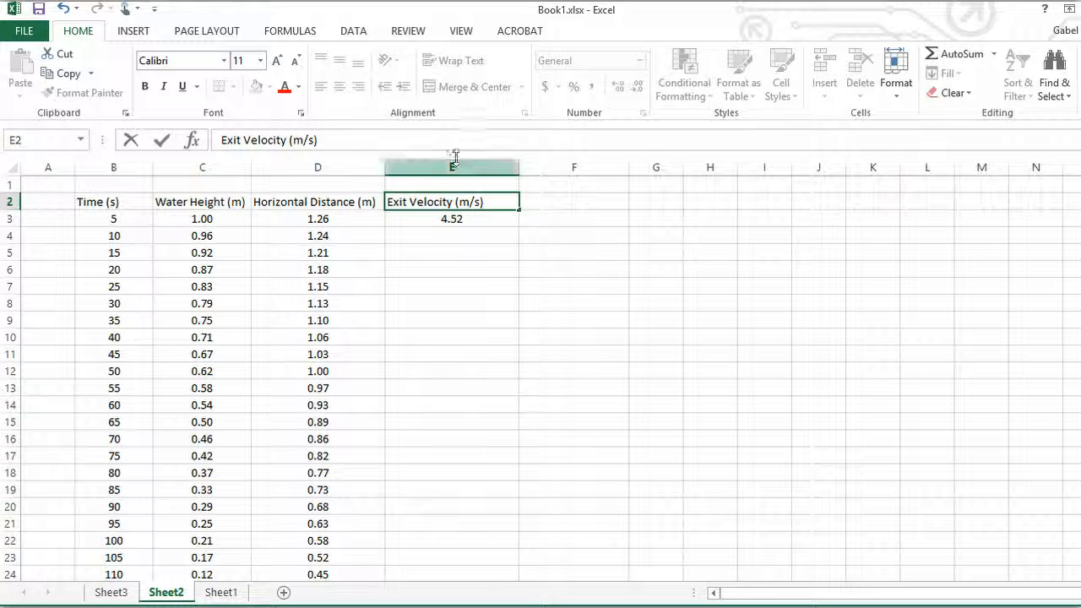
left_click(449, 240)
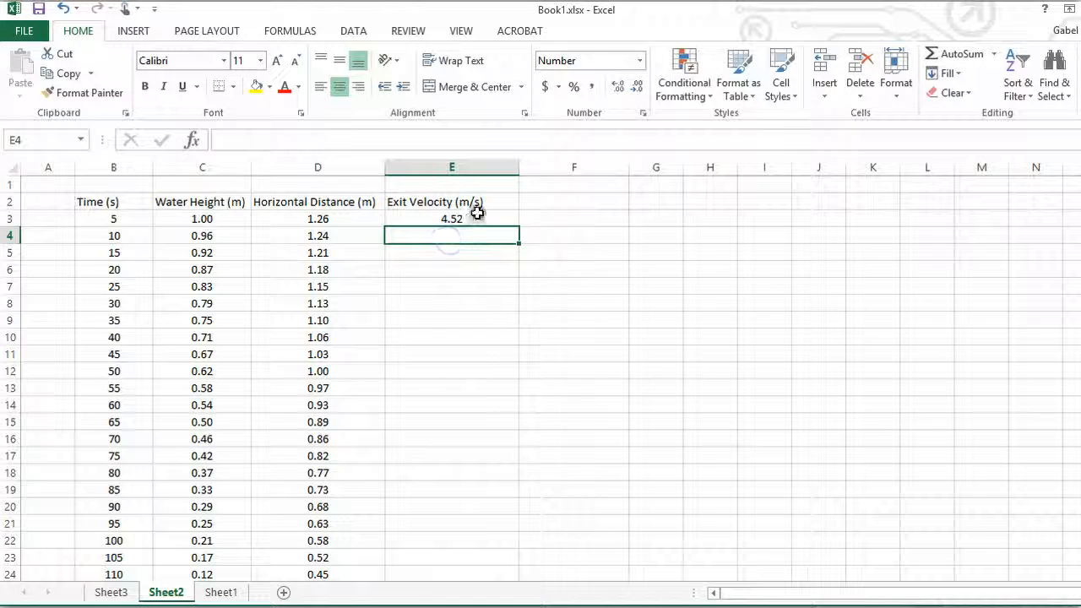
Step: Copy the exit velocity formula from E3 into cells E4 through E26 and check the filled column
left_click(471, 219)
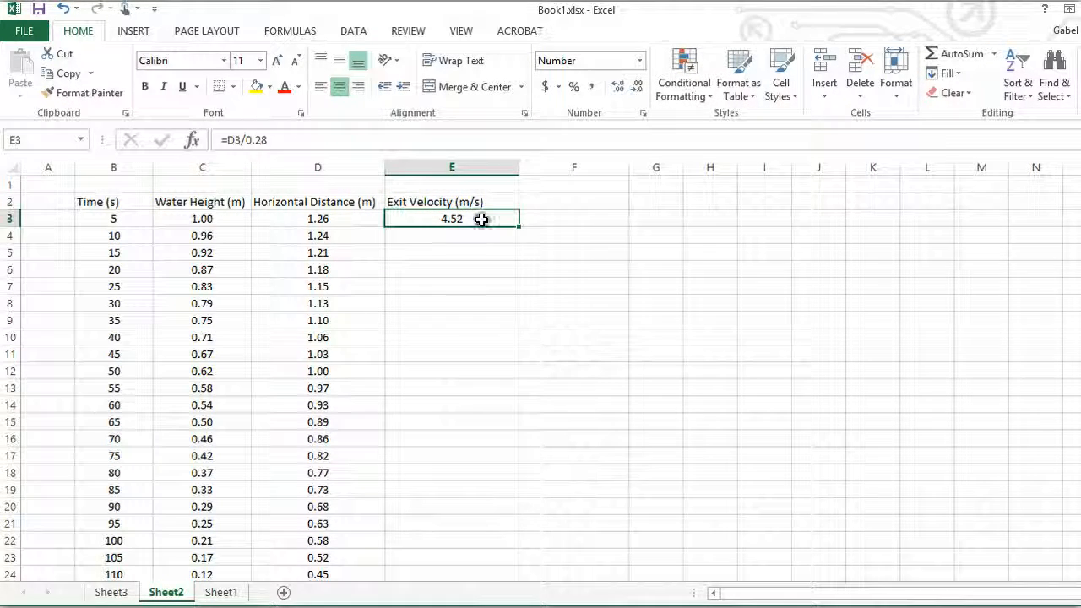
key("ctrl+c")
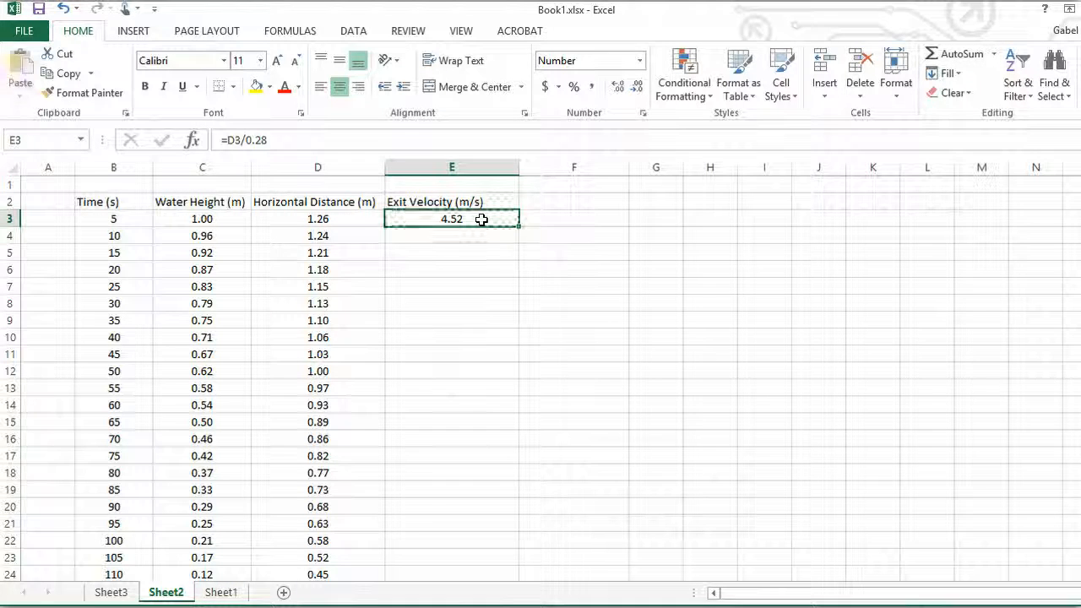
left_click_drag(482, 235, 482, 532)
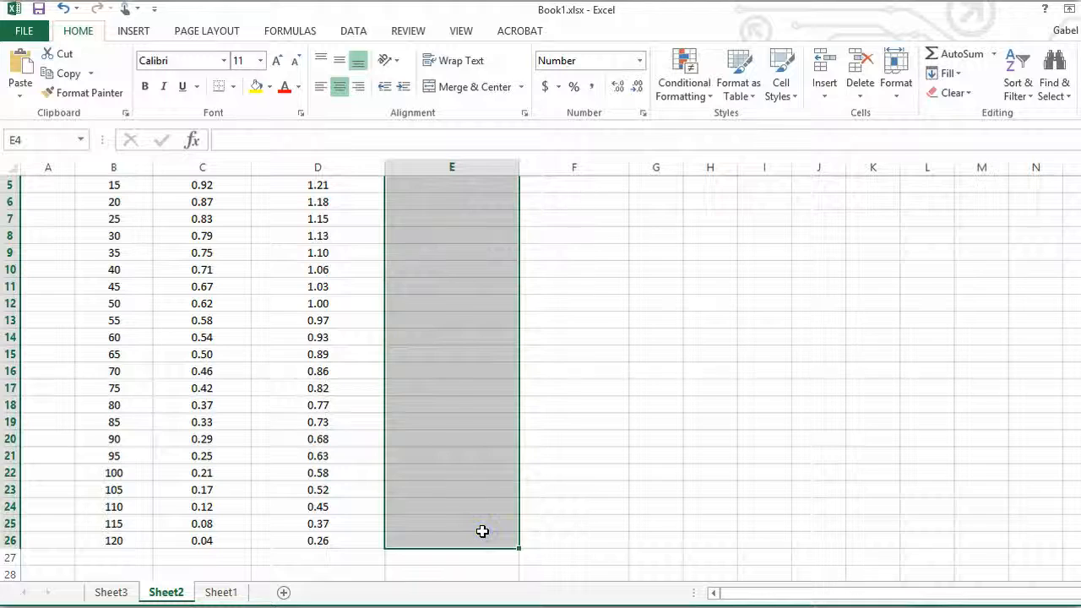
key("ctrl+v")
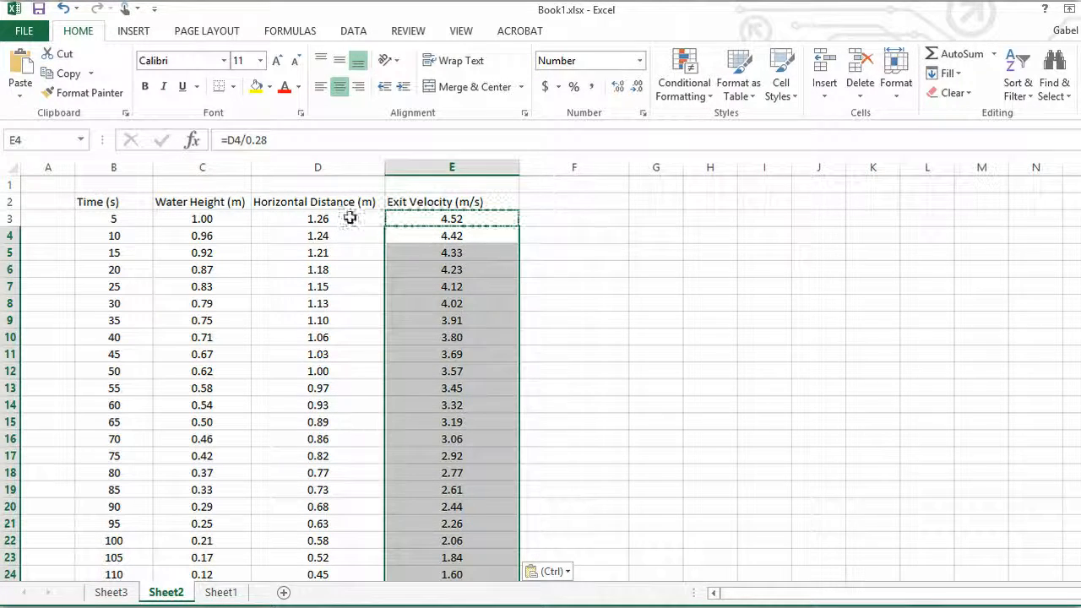
left_click(537, 264)
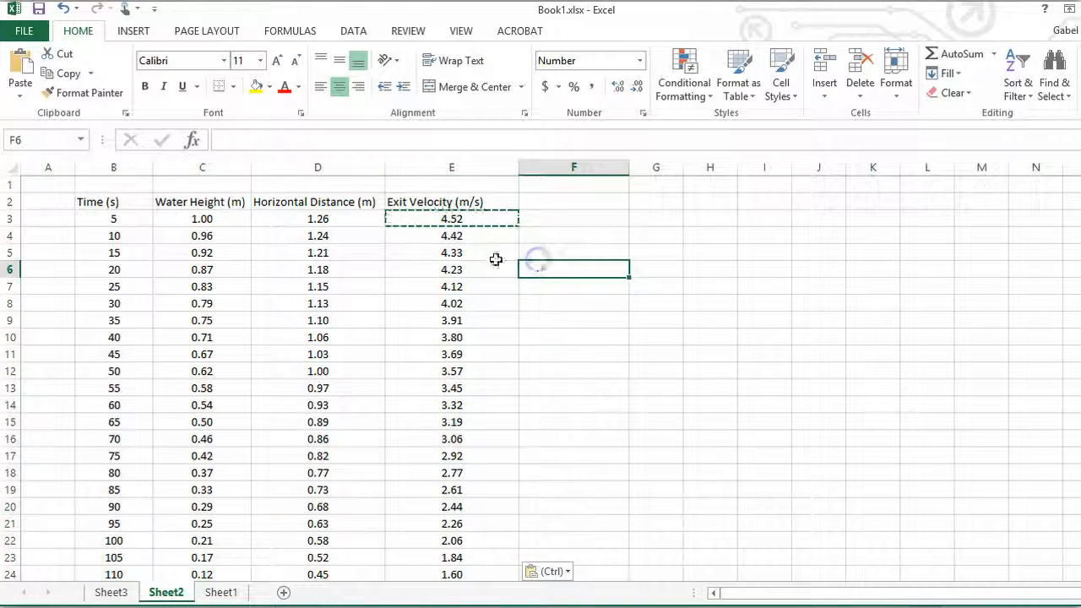
scroll(463, 251, "down", 2)
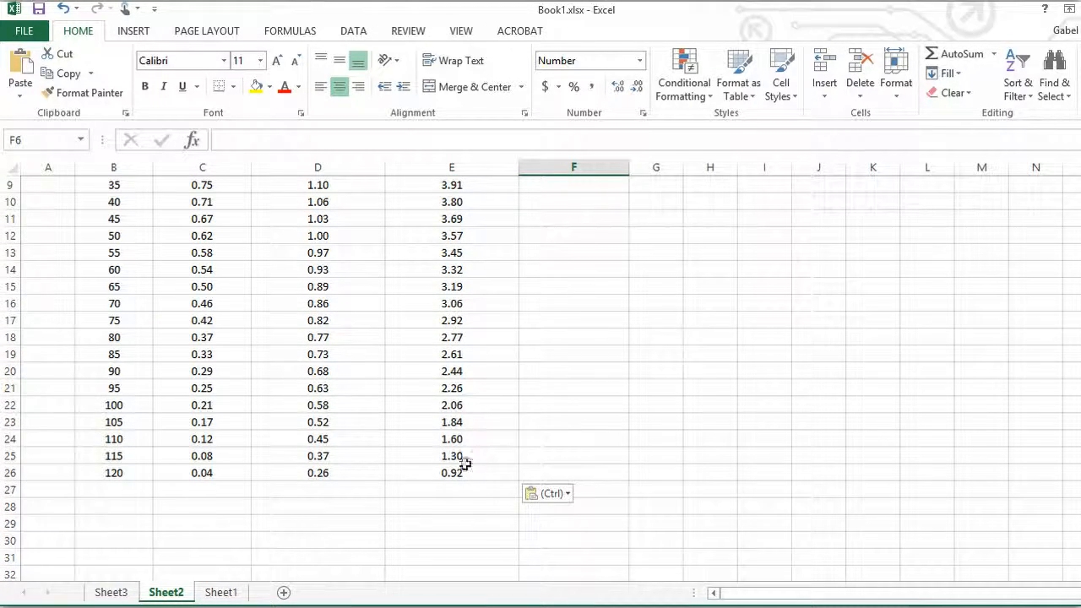
scroll(458, 253, "down", 1)
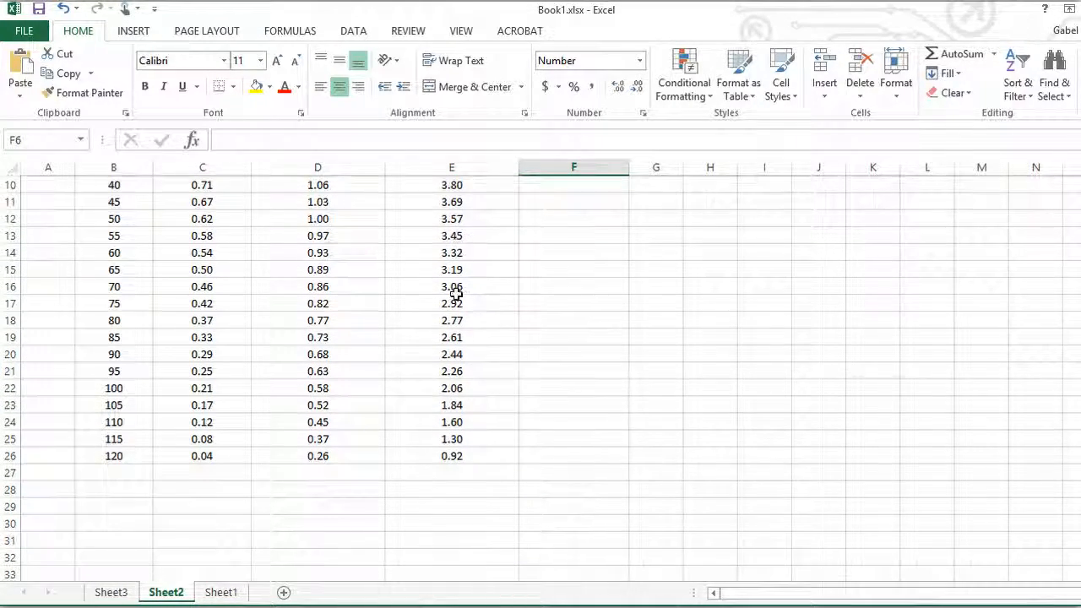
scroll(454, 355, "up", 3)
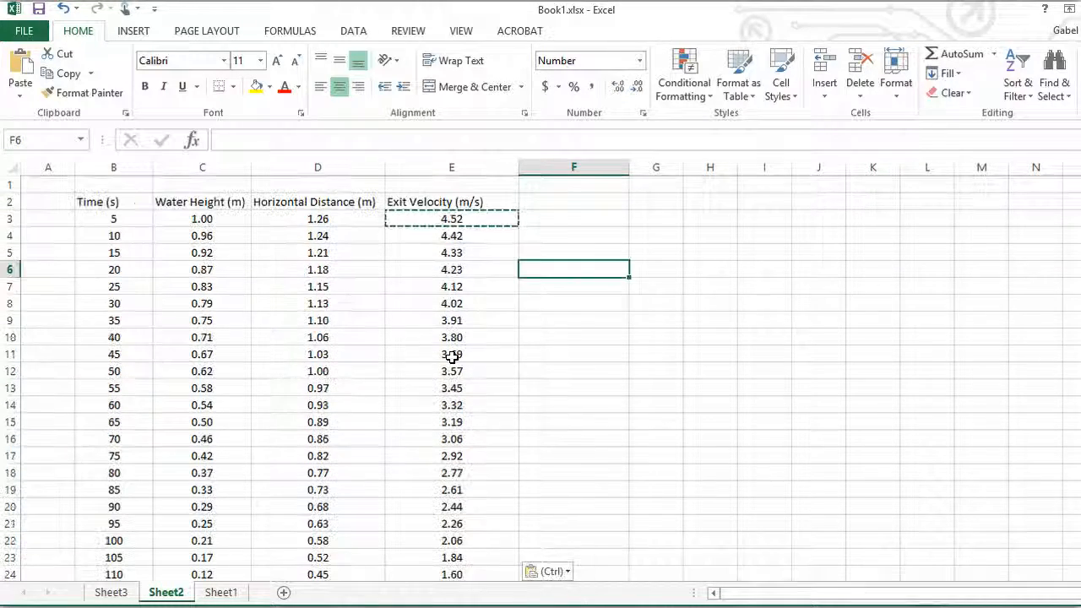
scroll(314, 337, "down", 2)
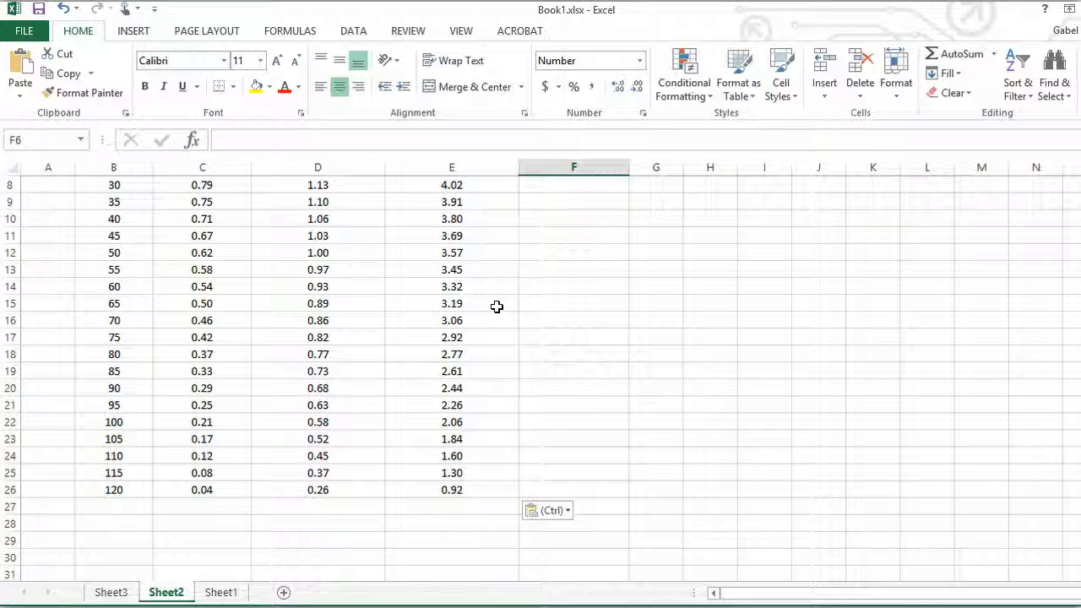
scroll(497, 307, "up", 3)
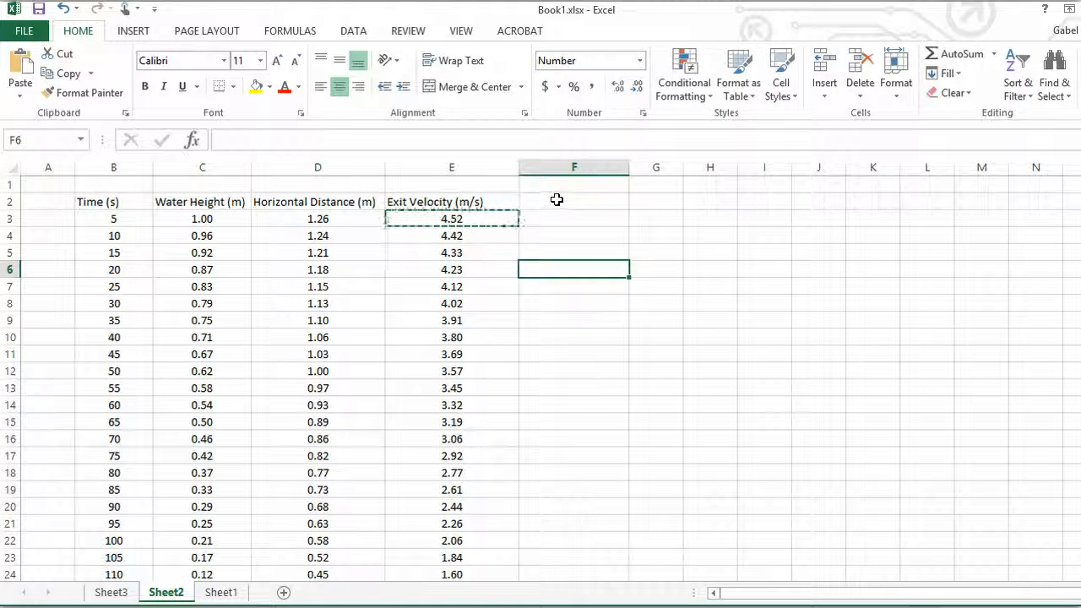
Step: Preview a scatter chart with smooth lines and markers for the data table, without inserting it
left_click(556, 200)
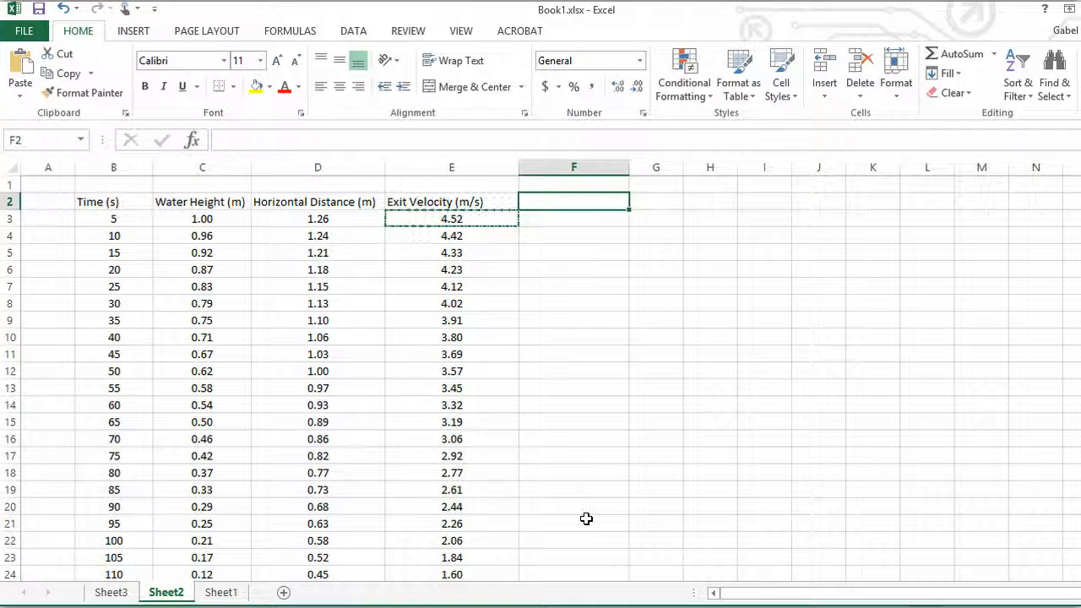
left_click(554, 220)
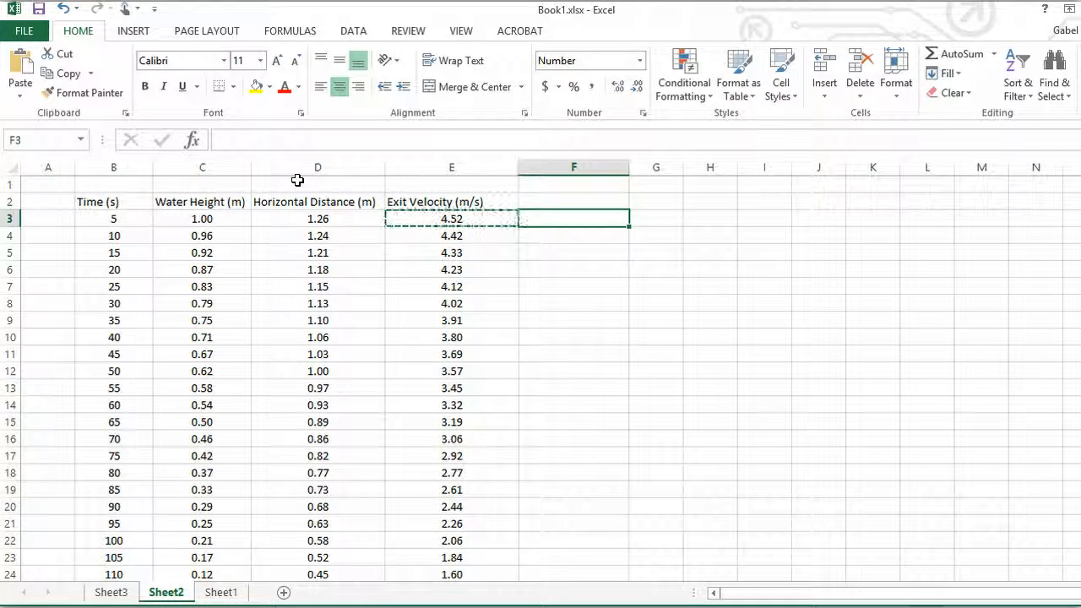
left_click(135, 34)
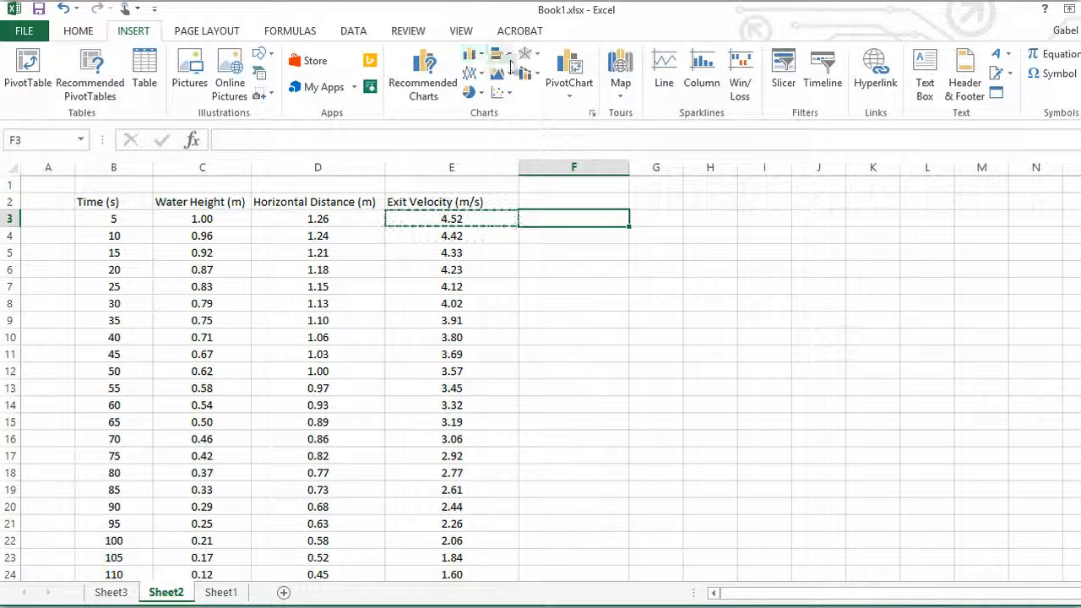
left_click(507, 93)
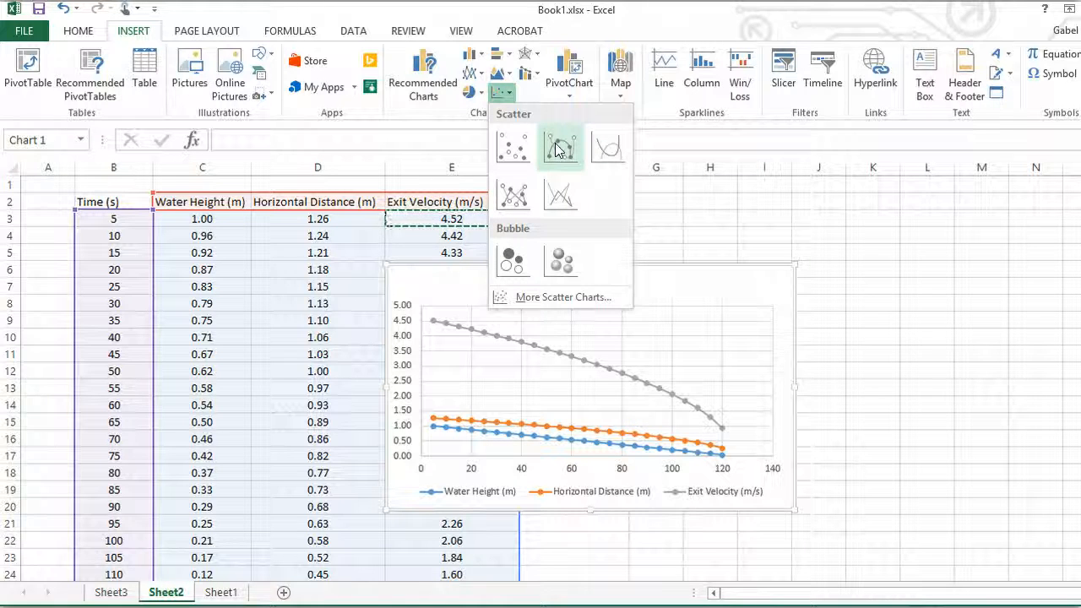
left_click(671, 246)
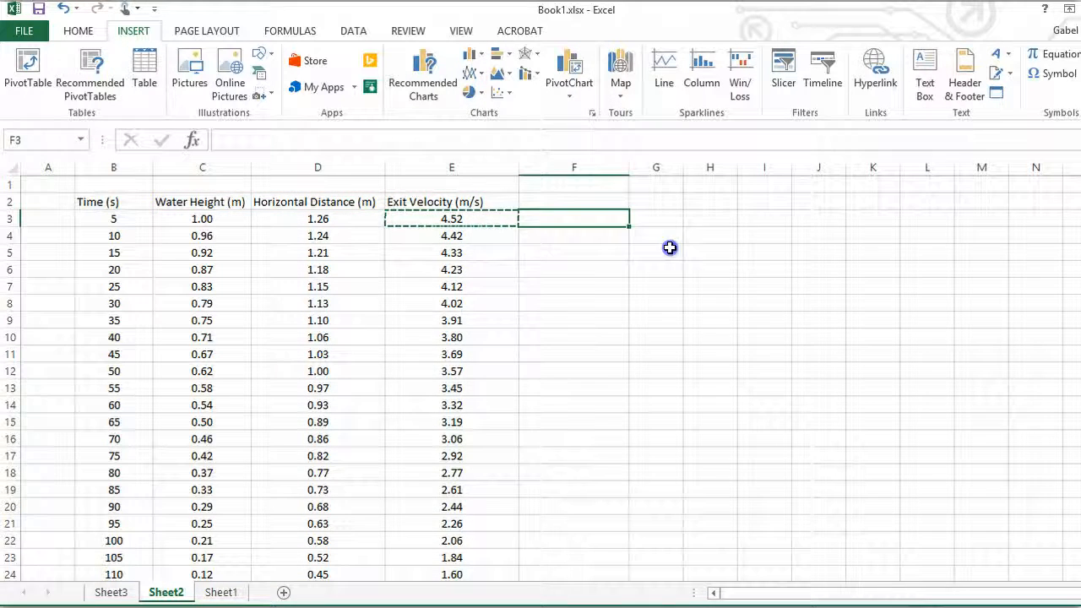
left_click(500, 232)
left_click(668, 263)
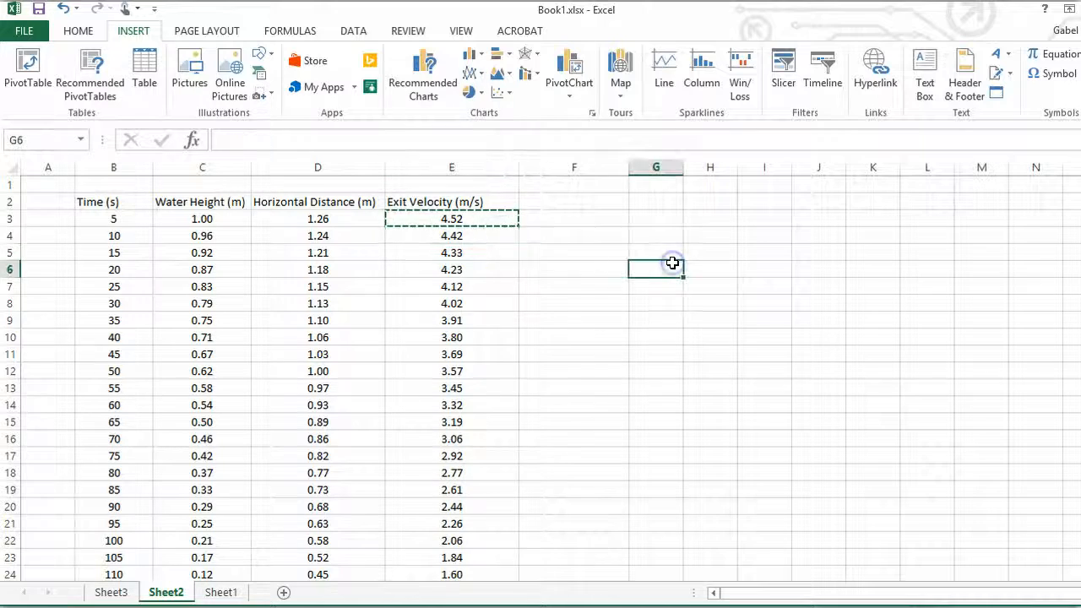
Step: Insert an empty scatter chart with smooth lines and markers and place it beside the data table, clear of column E
left_click(501, 91)
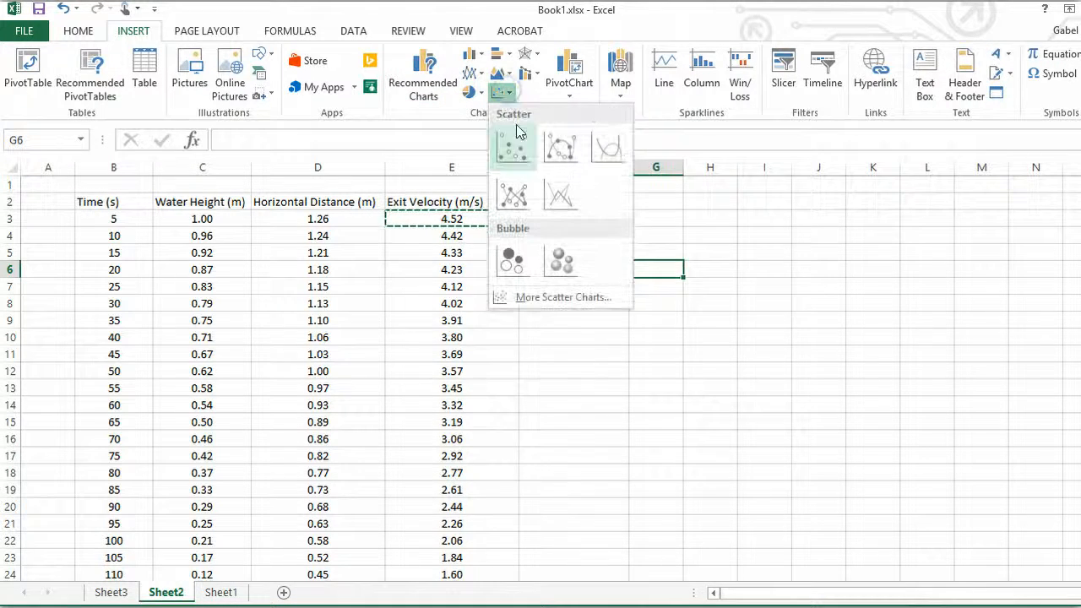
left_click(570, 154)
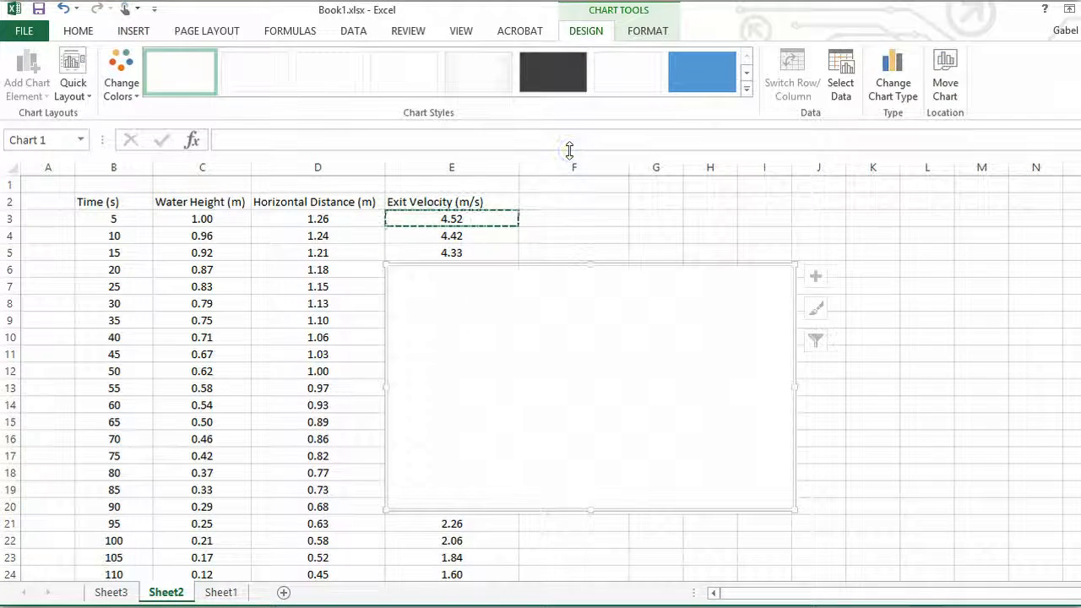
mouse_move(538, 362)
left_mouse_down()
mouse_move(538, 391)
mouse_move(684, 330)
mouse_move(686, 318)
left_mouse_up()
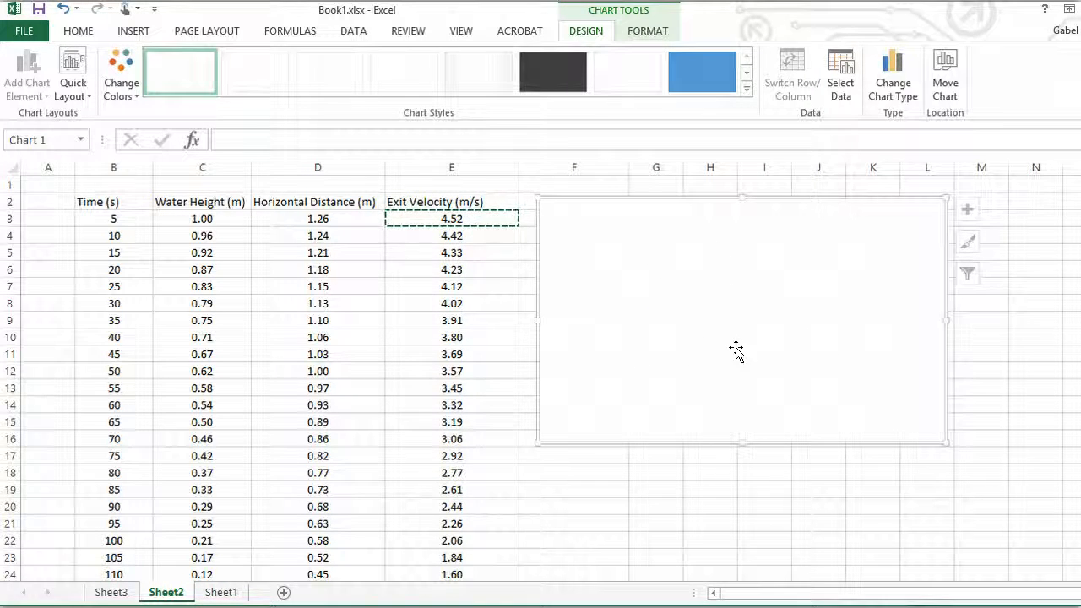
Step: Add a data series named "Small Nozzle Velocity" to the empty chart's data source
right_click(706, 302)
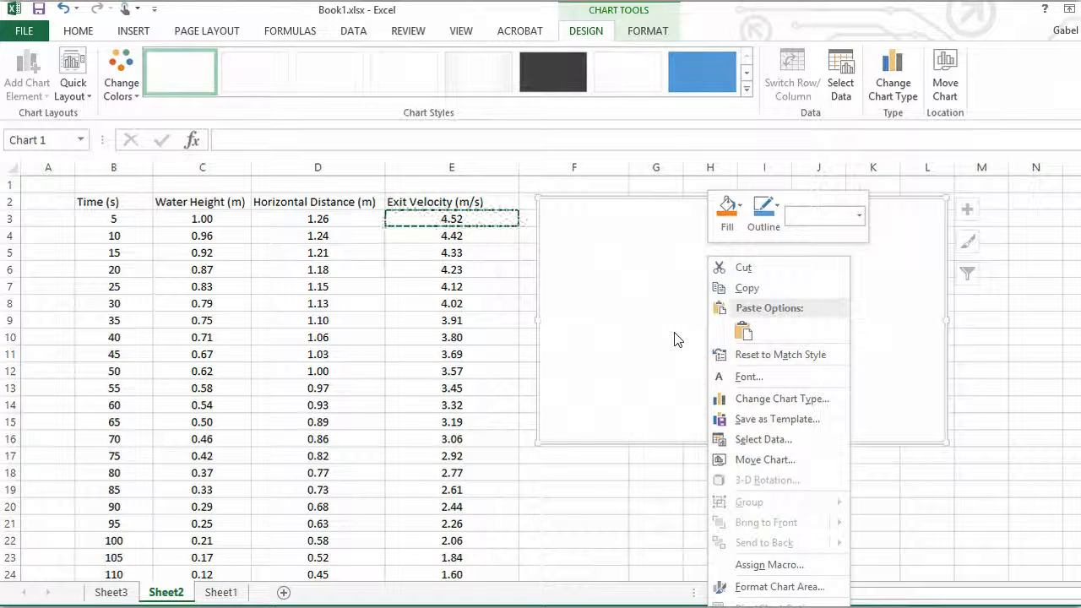
left_click(748, 440)
left_click_drag(668, 205, 708, 191)
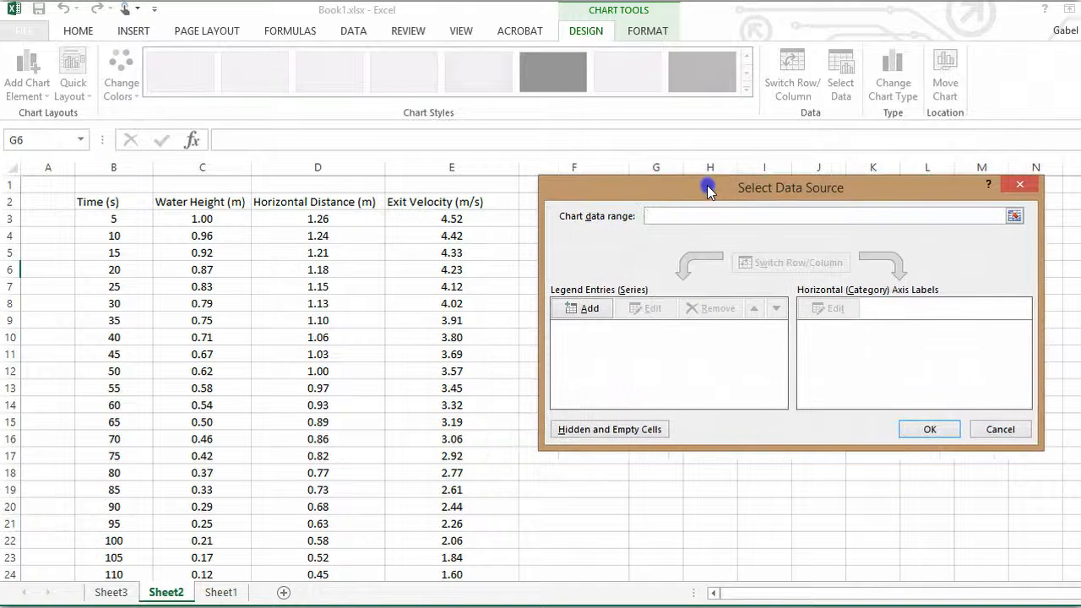
left_click(598, 311)
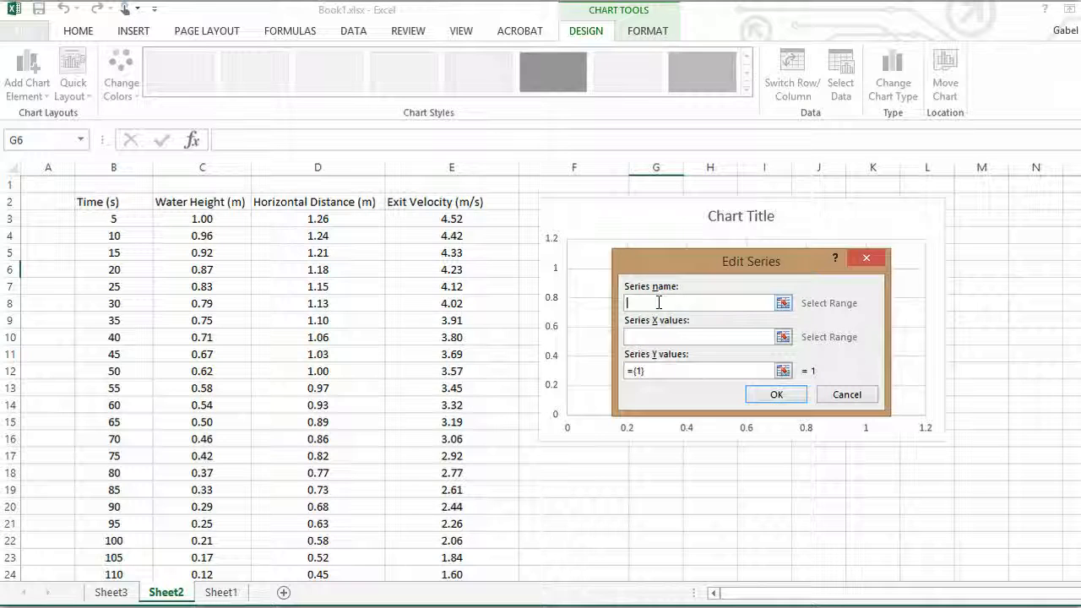
type("Small ")
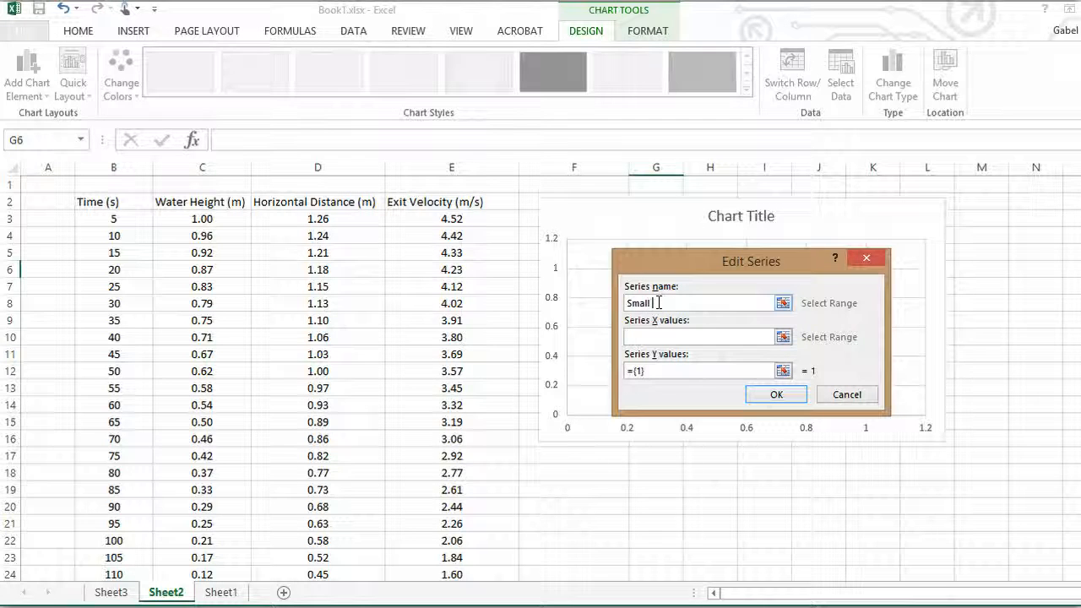
type("Nozzle")
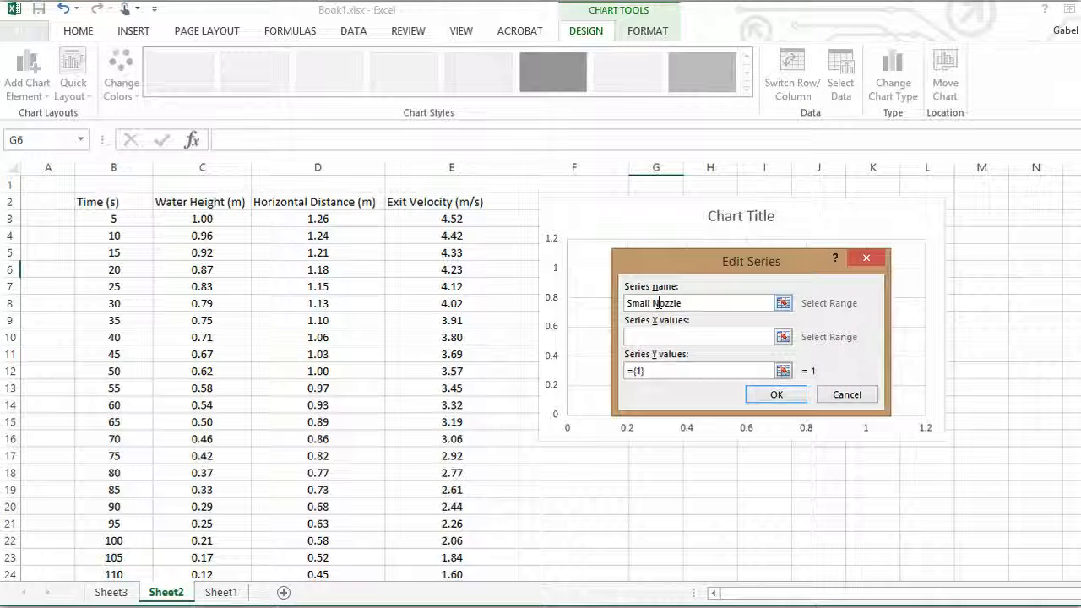
type(" Velo")
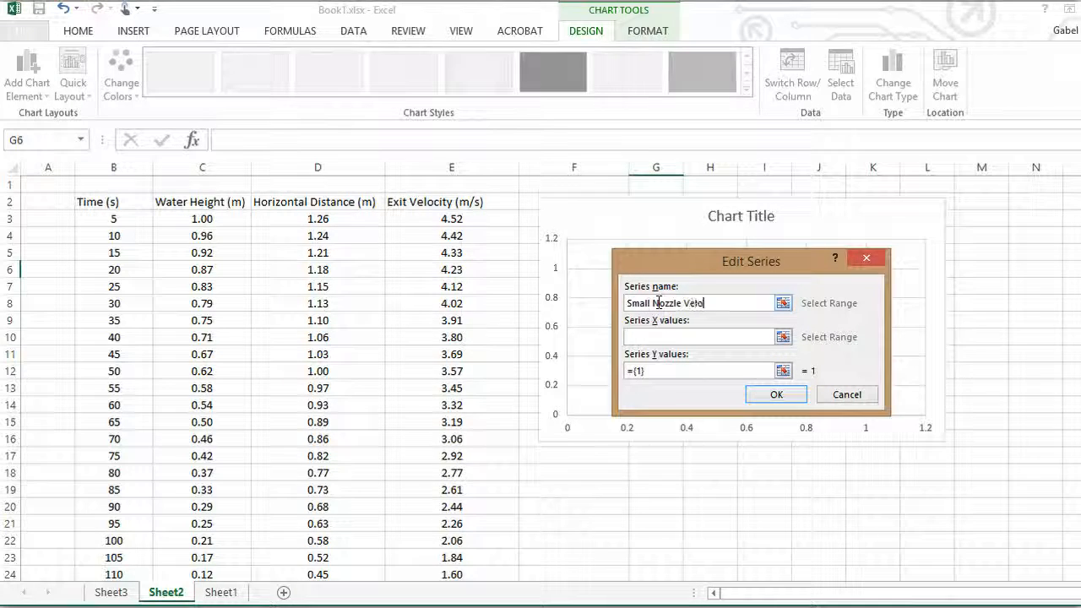
type("city")
Step: Set the series X values to the water heights in C3:C26 and the Y values to the exit velocities in E3:E26
left_click(680, 337)
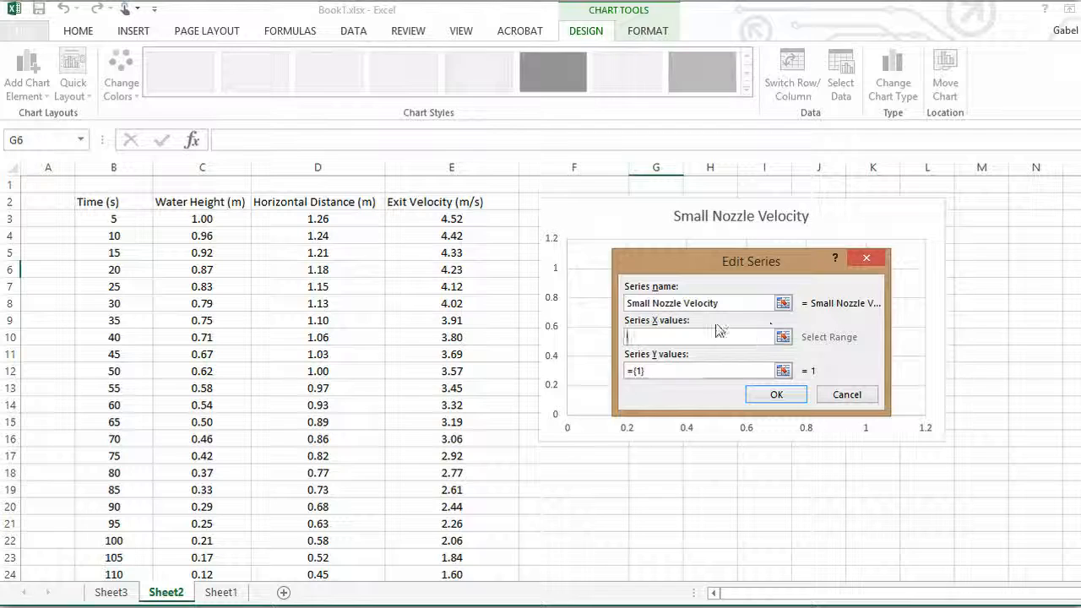
left_click(784, 337)
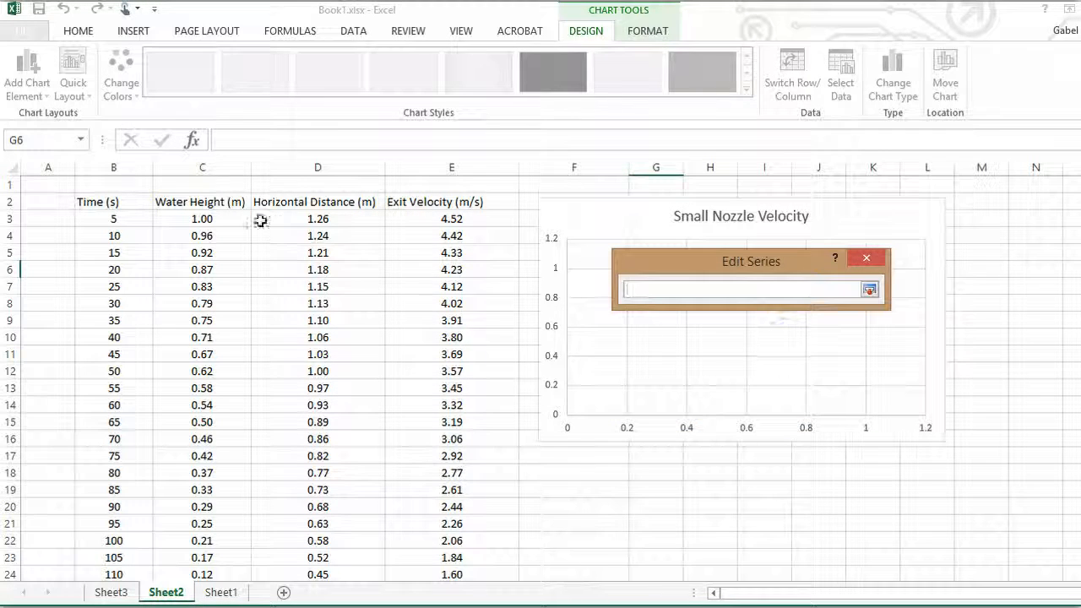
left_click_drag(212, 217, 217, 535)
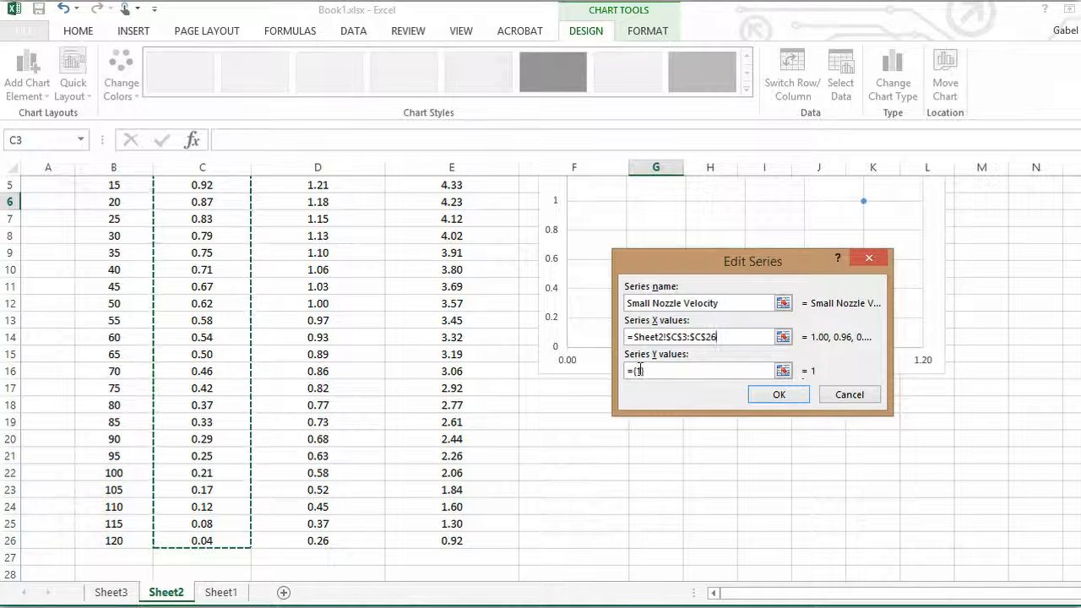
left_click(783, 371)
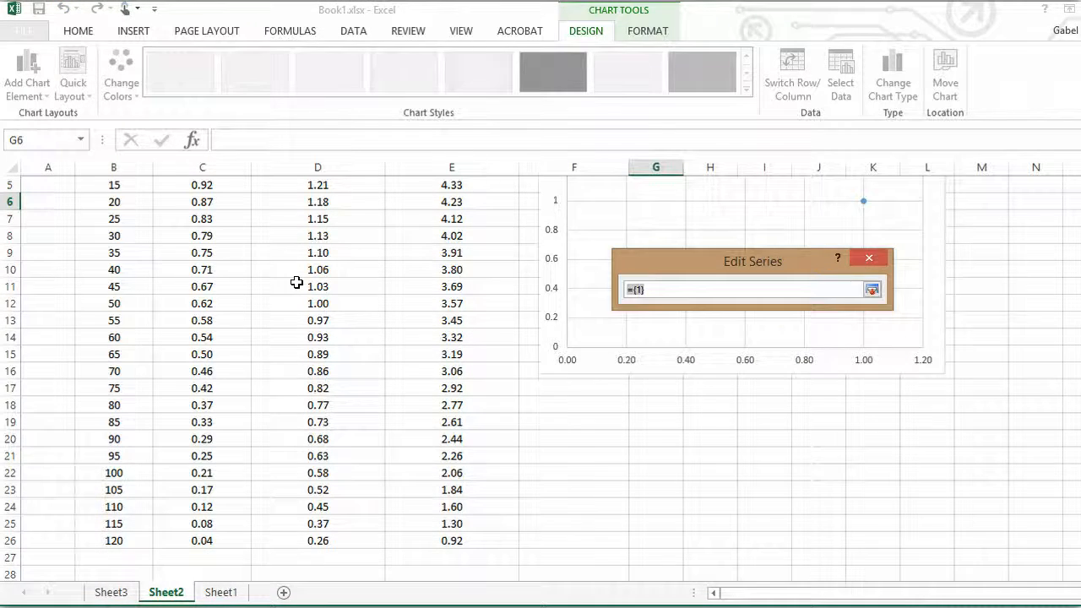
scroll(297, 282, "up", 2)
left_click_drag(476, 219, 483, 540)
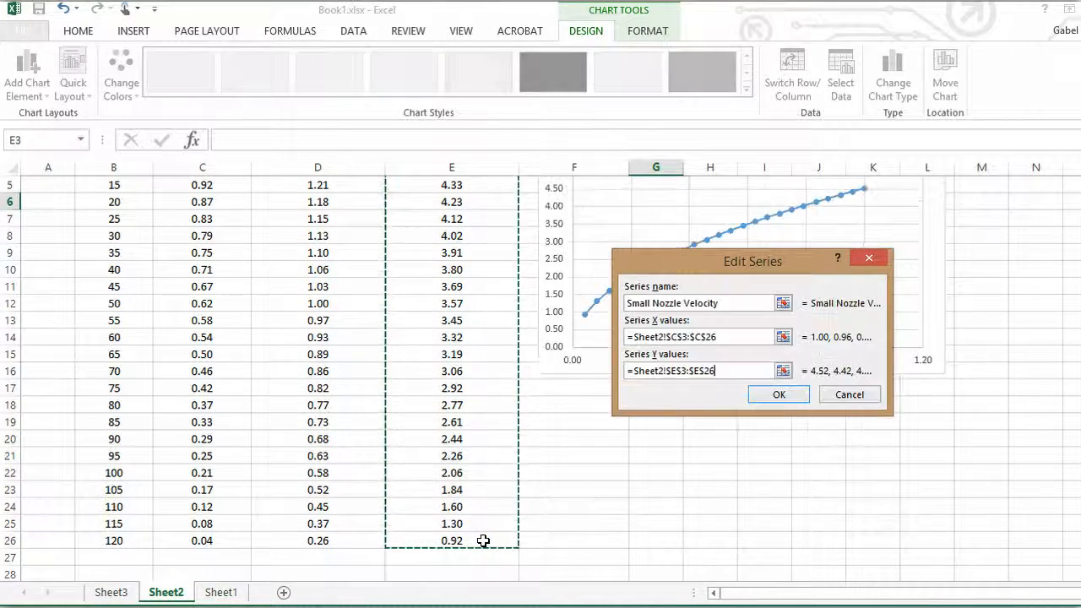
left_click(777, 394)
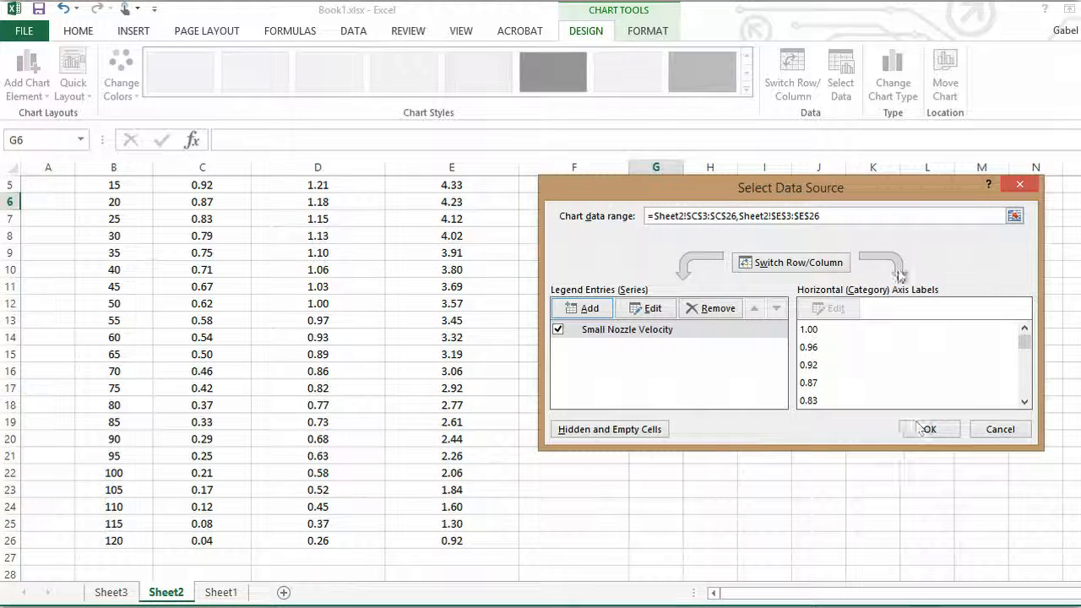
Step: Uncover the chart to check the curve, and accept the data source with only the Small Nozzle Velocity series
left_click_drag(938, 181, 377, 206)
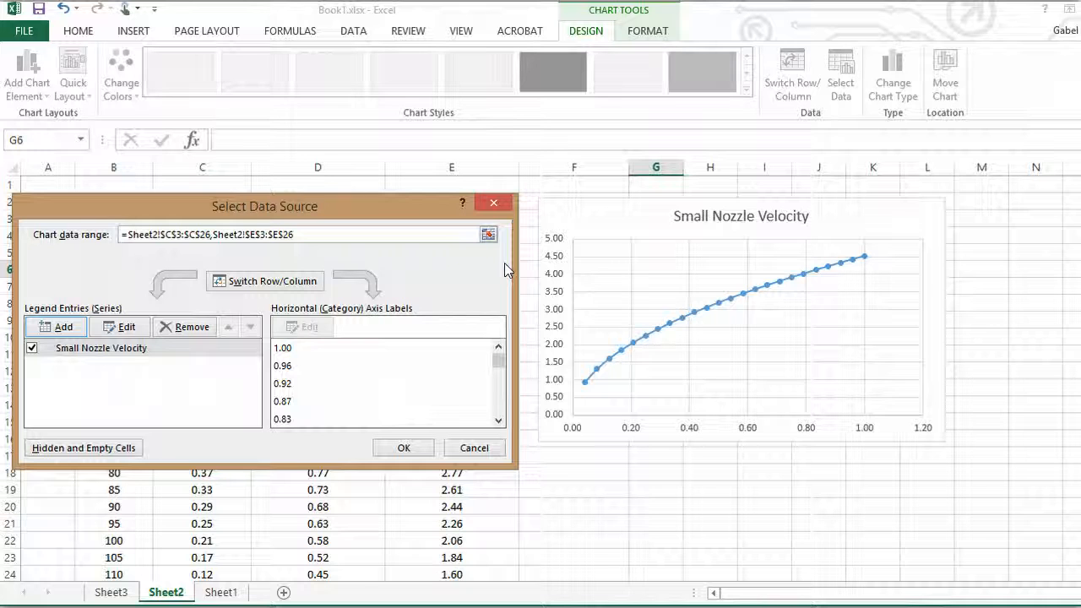
left_click(63, 329)
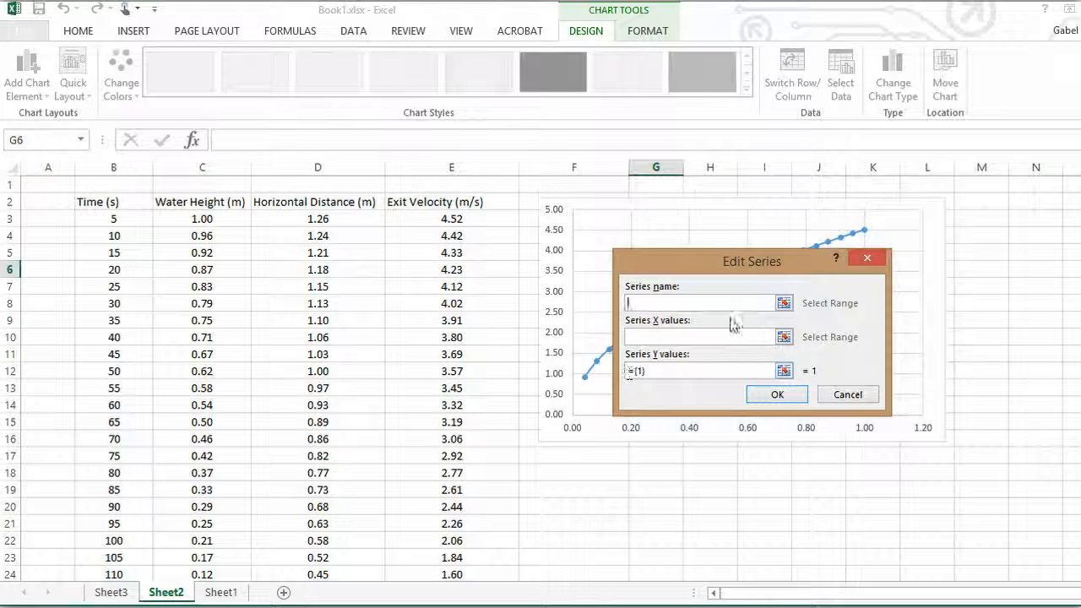
left_click(847, 395)
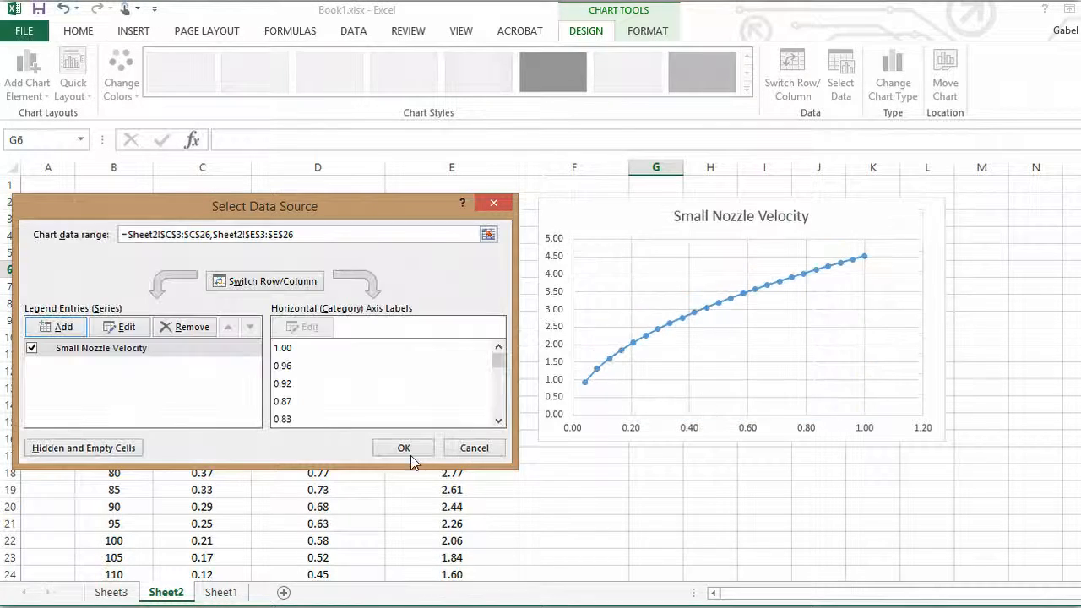
left_click(386, 446)
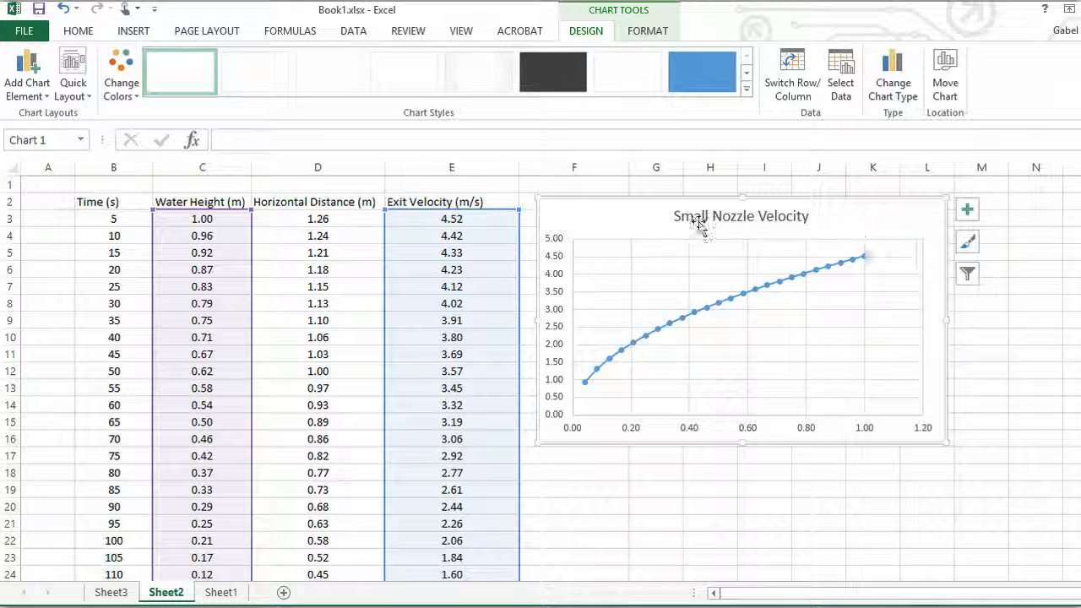
Step: Apply the quick layout with a chart title, both axis titles, a legend and a label on the last data point
left_click(78, 88)
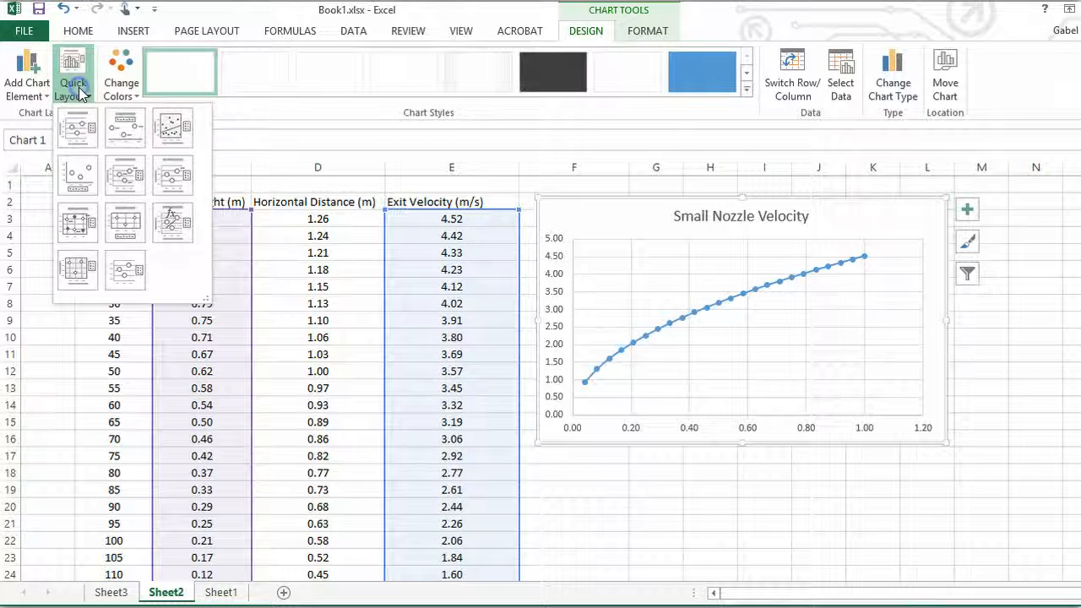
left_click(160, 177)
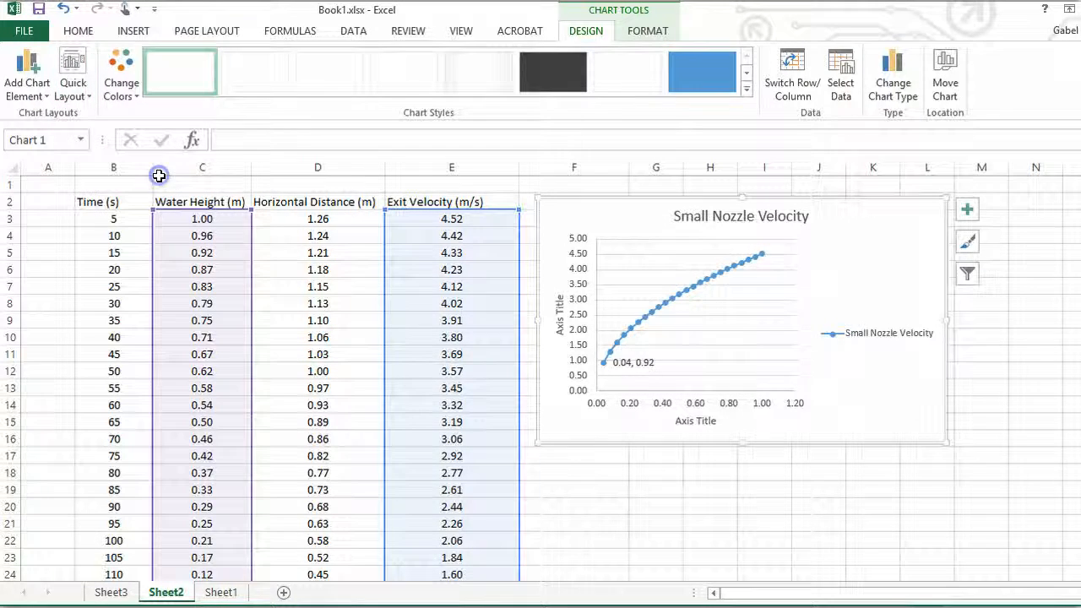
left_click(698, 421)
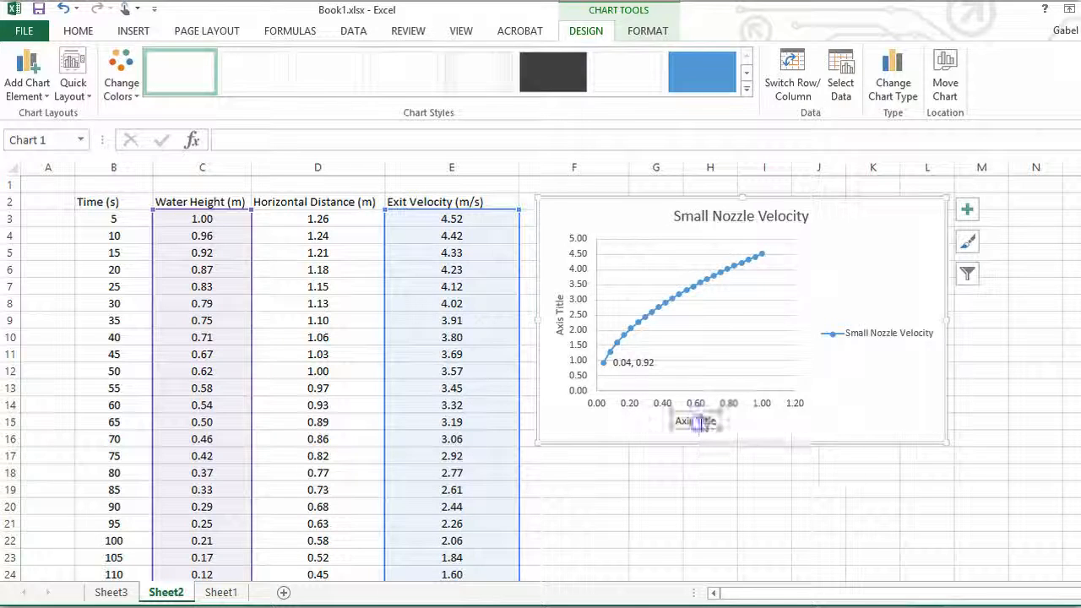
left_click(560, 315)
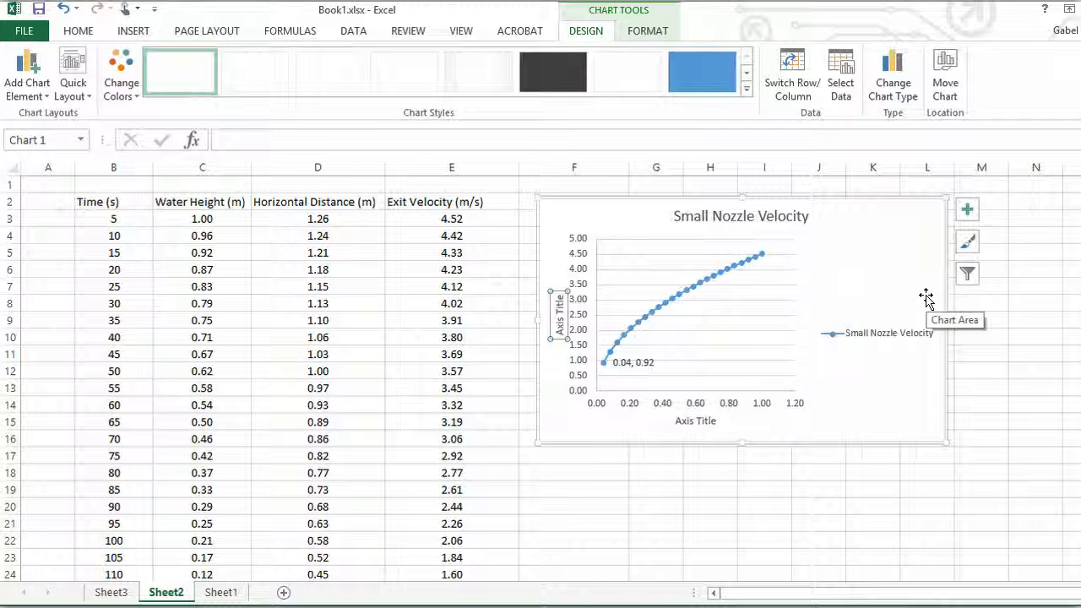
left_click(903, 275)
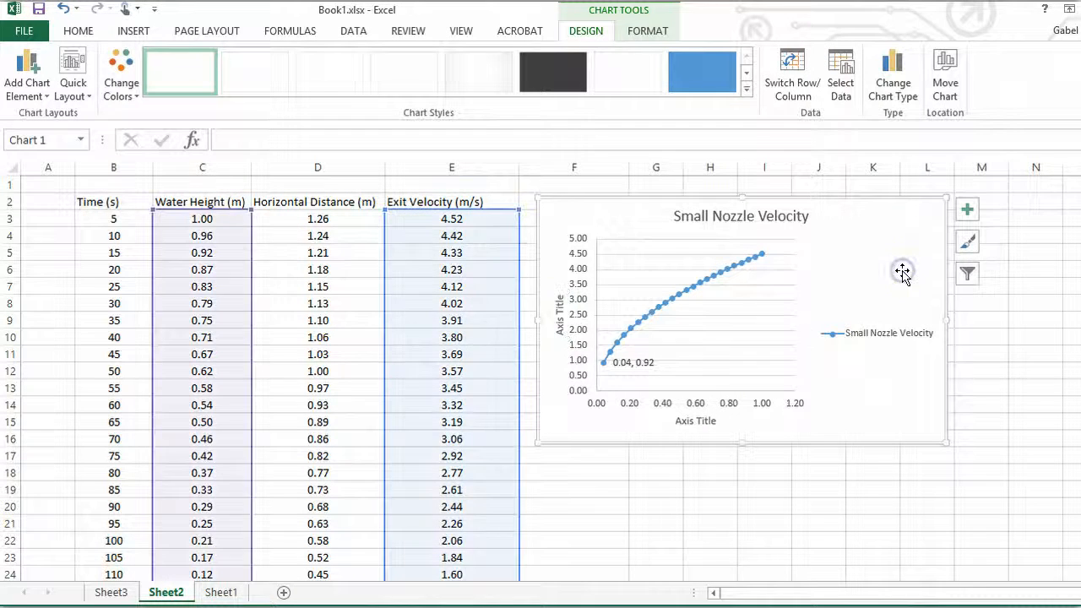
Step: Move the Small Nozzle Velocity chart to a new sheet of its own named Chart1
right_click(884, 234)
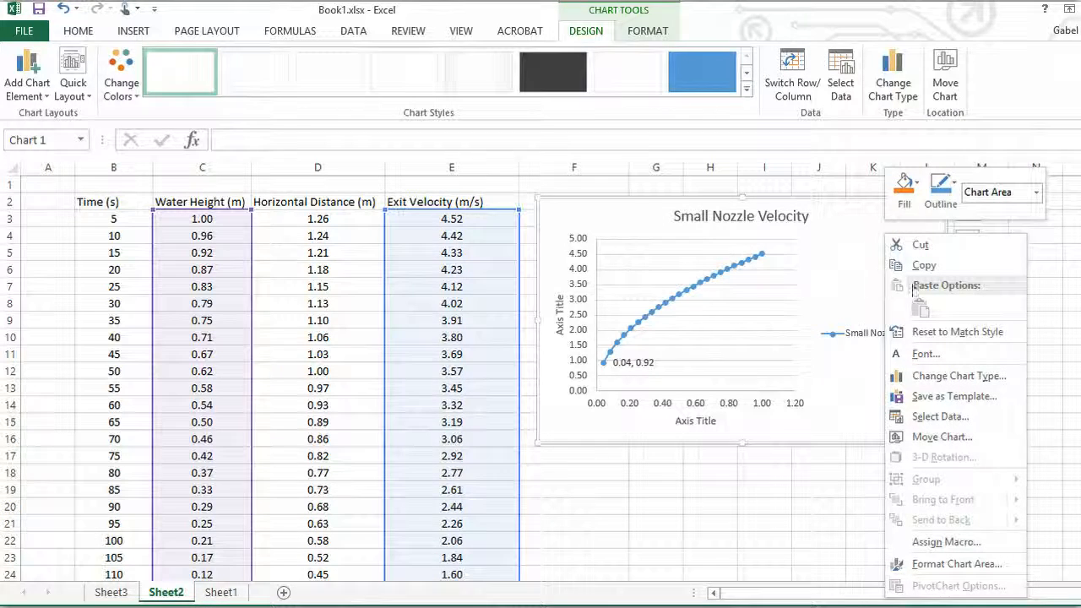
left_click(951, 437)
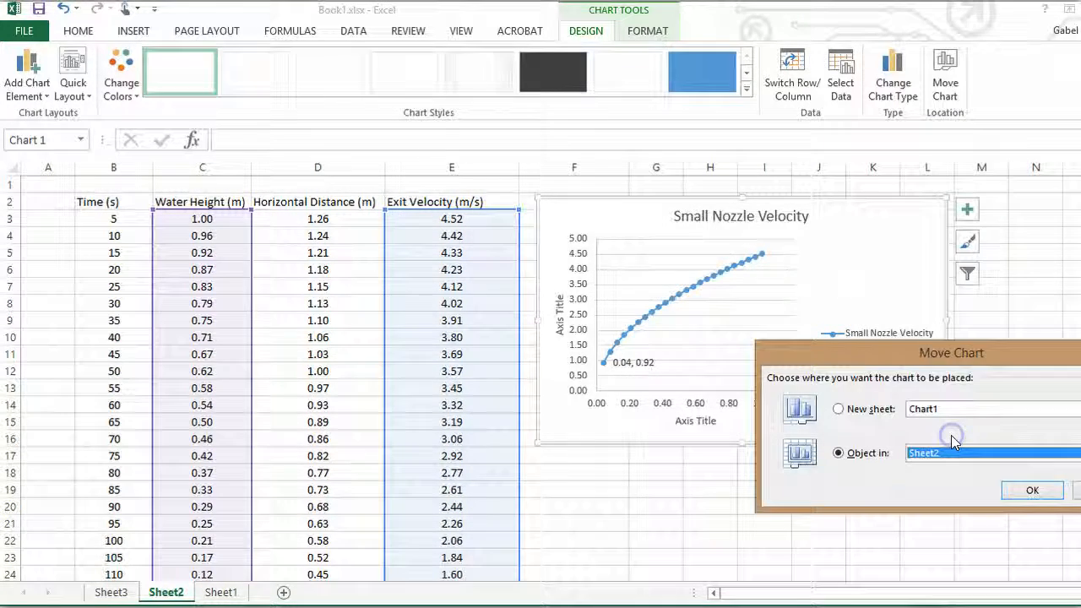
left_click(870, 409)
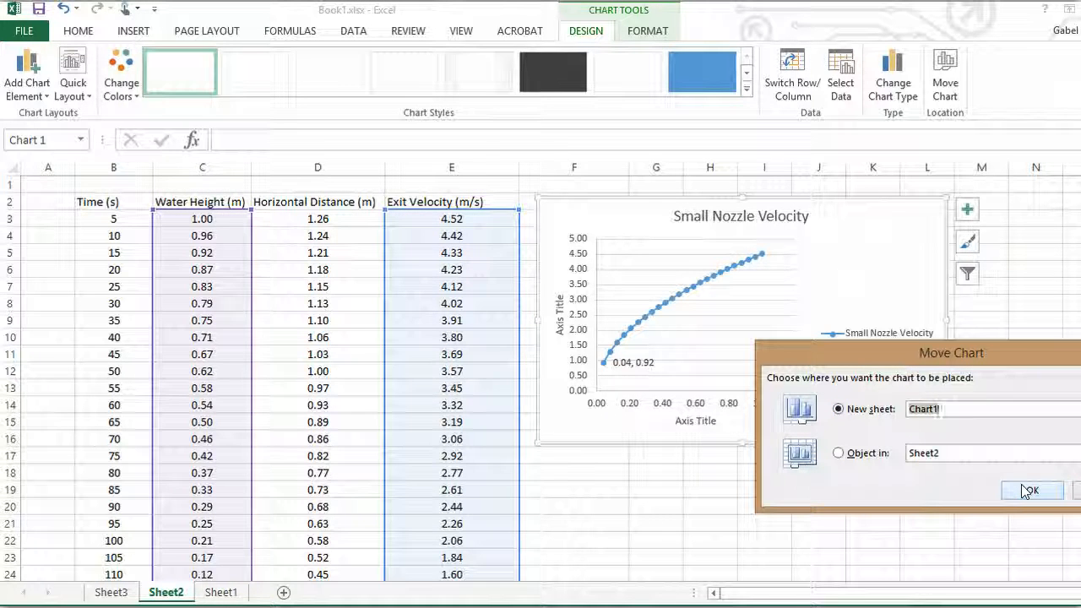
left_click(1027, 491)
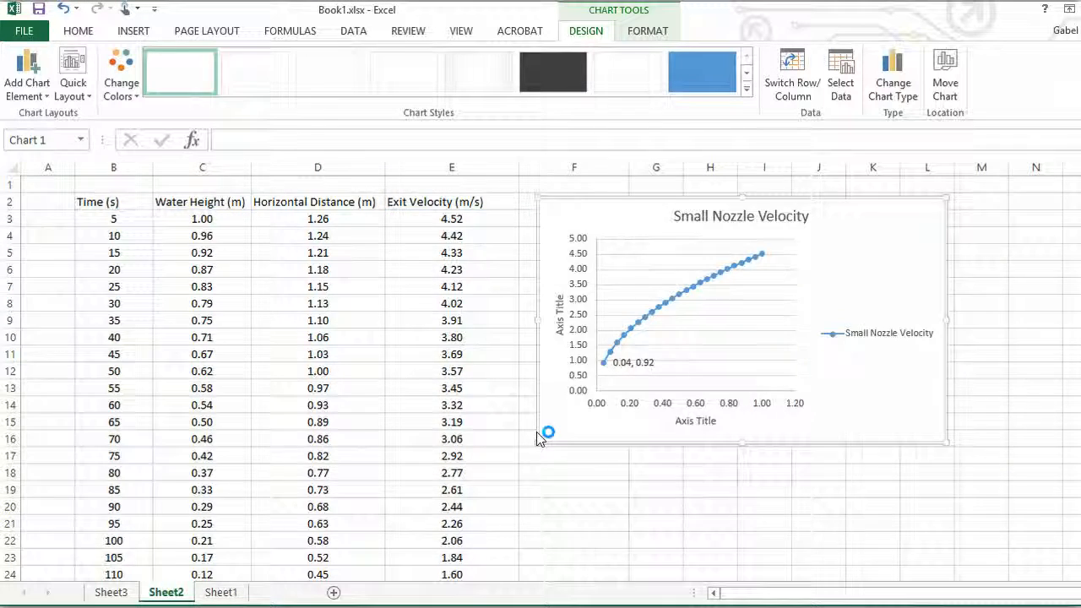